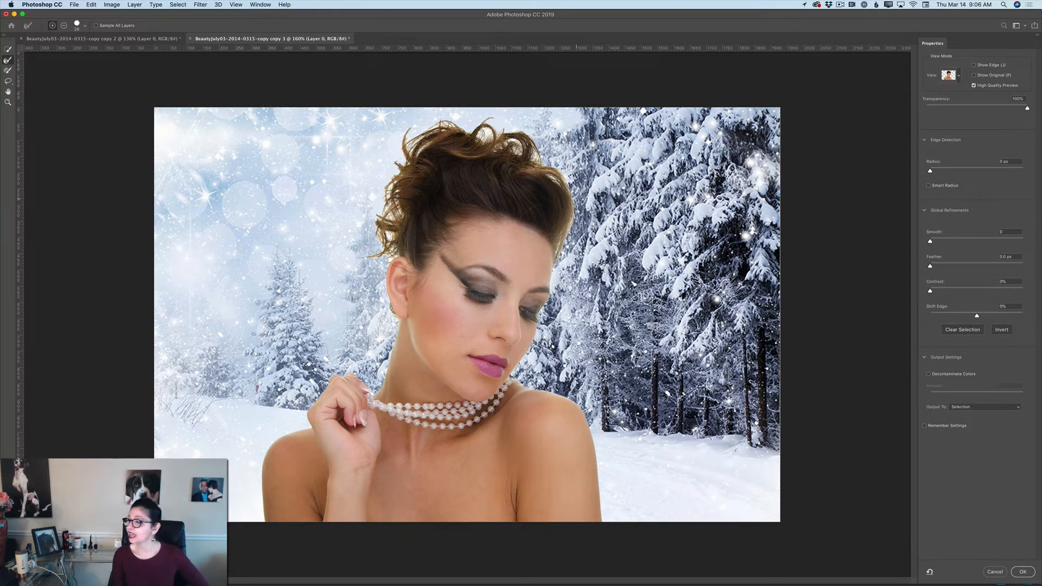
- Output the refined selection with Decontaminate Colors to a new layer with a layer mask, and toggle that layer's visibility for comparison
{"action": "left_click", "coordinate": [929, 374]}
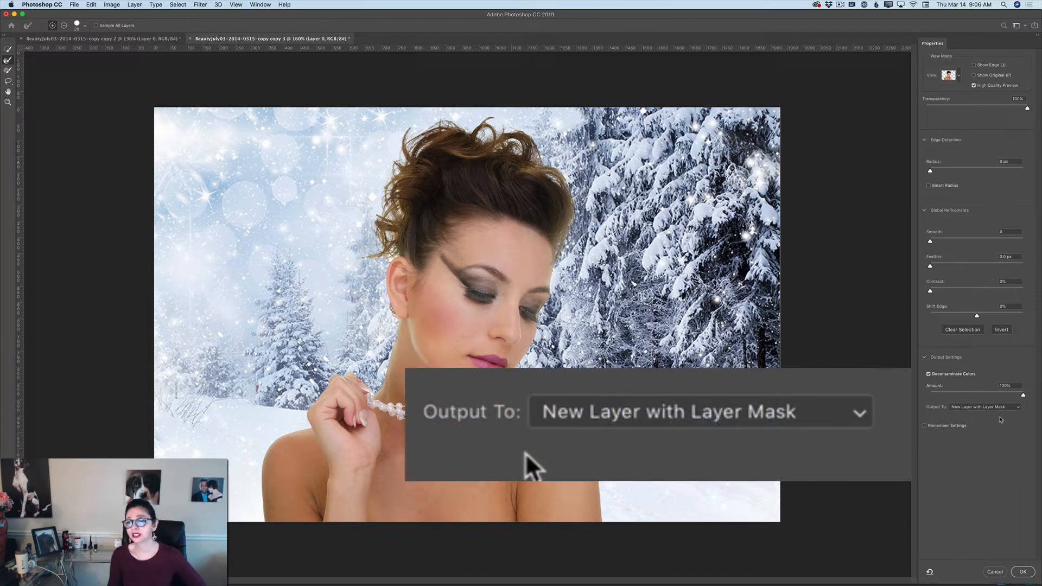
{"action": "left_click", "coordinate": [1023, 572]}
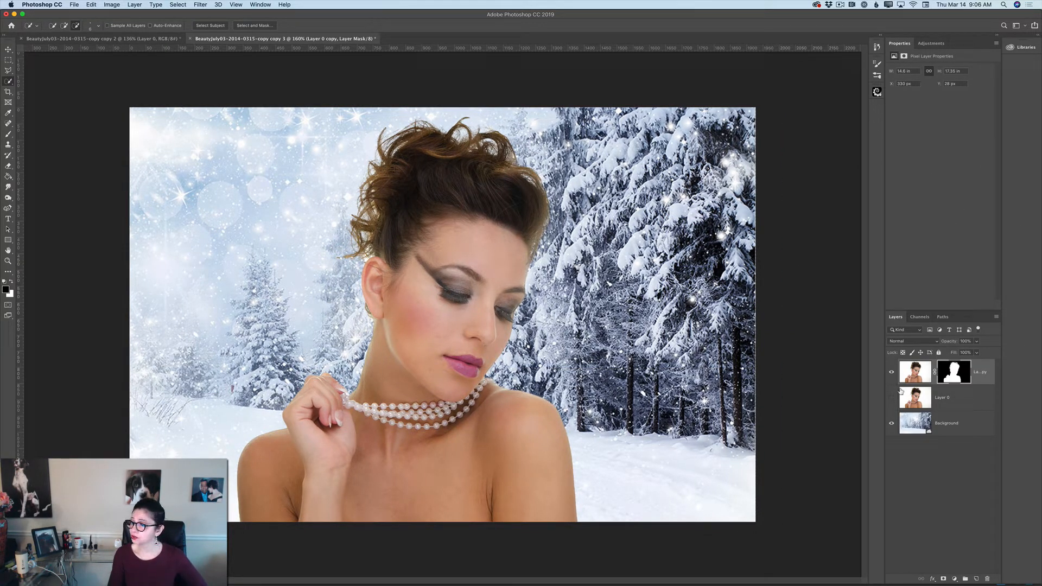
{"action": "left_click", "coordinate": [891, 372]}
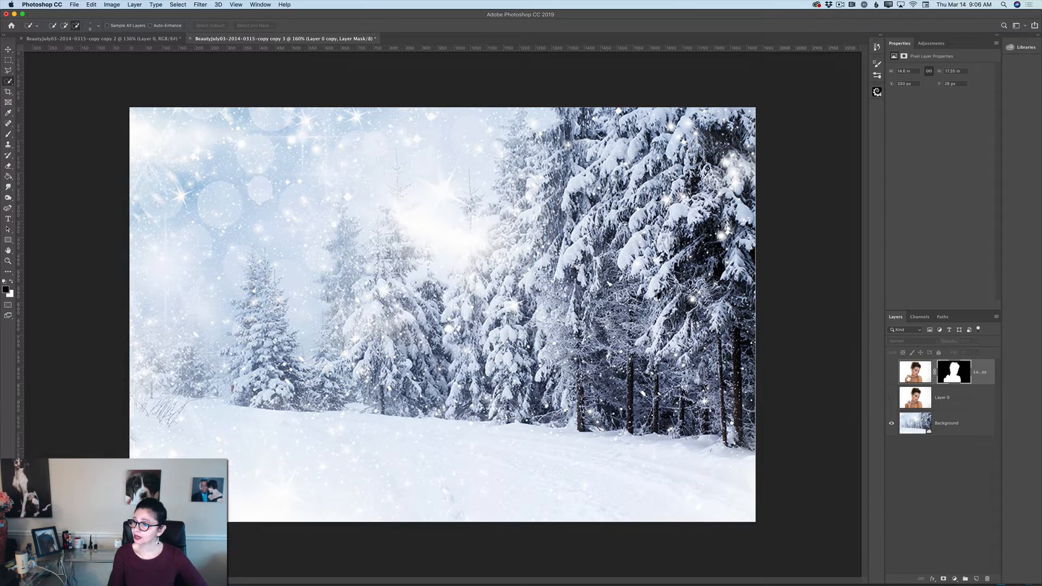
{"action": "left_click", "coordinate": [892, 373]}
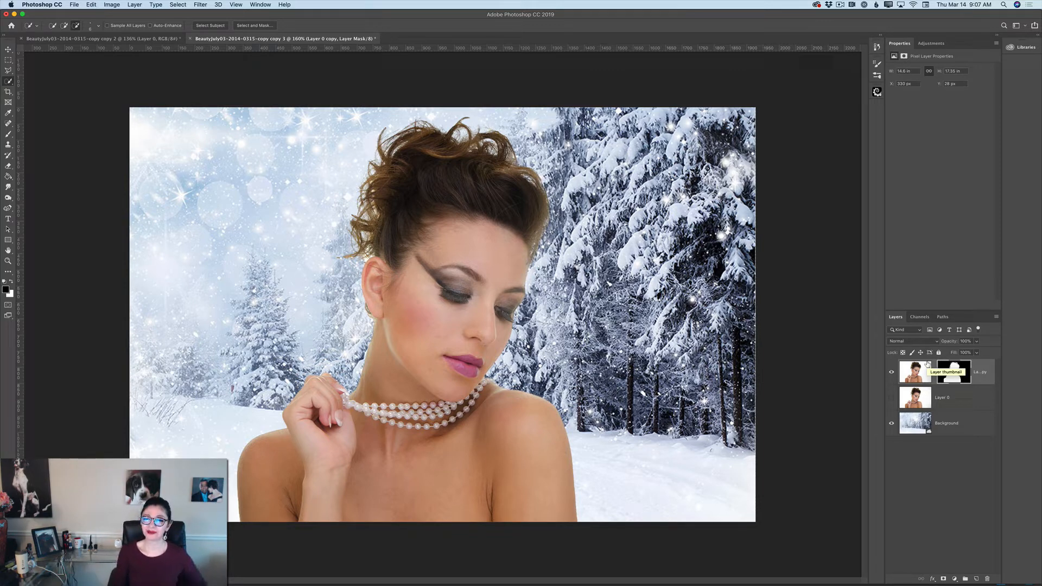
- Switch to the "copy copy 2" document and temporarily hide Layer 0 to view the snowy background beneath it
{"action": "left_click", "coordinate": [103, 39]}
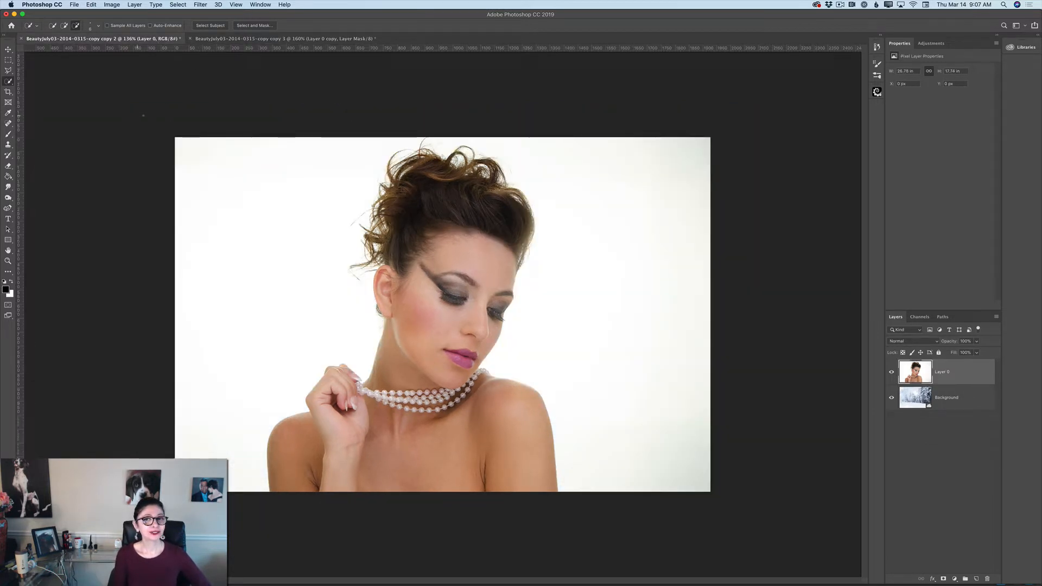
{"action": "left_click", "coordinate": [892, 372]}
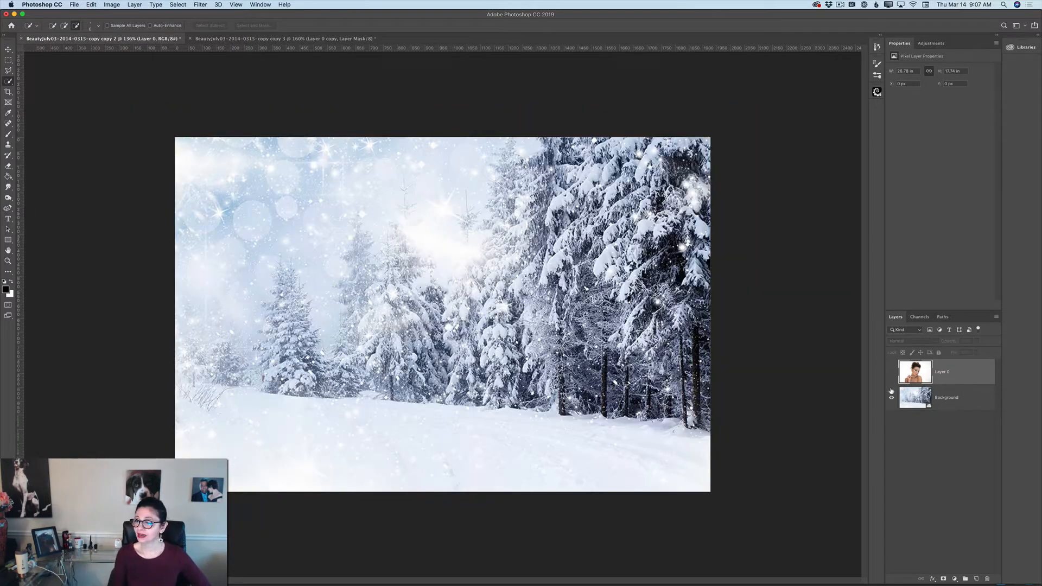
{"action": "left_click", "coordinate": [892, 375]}
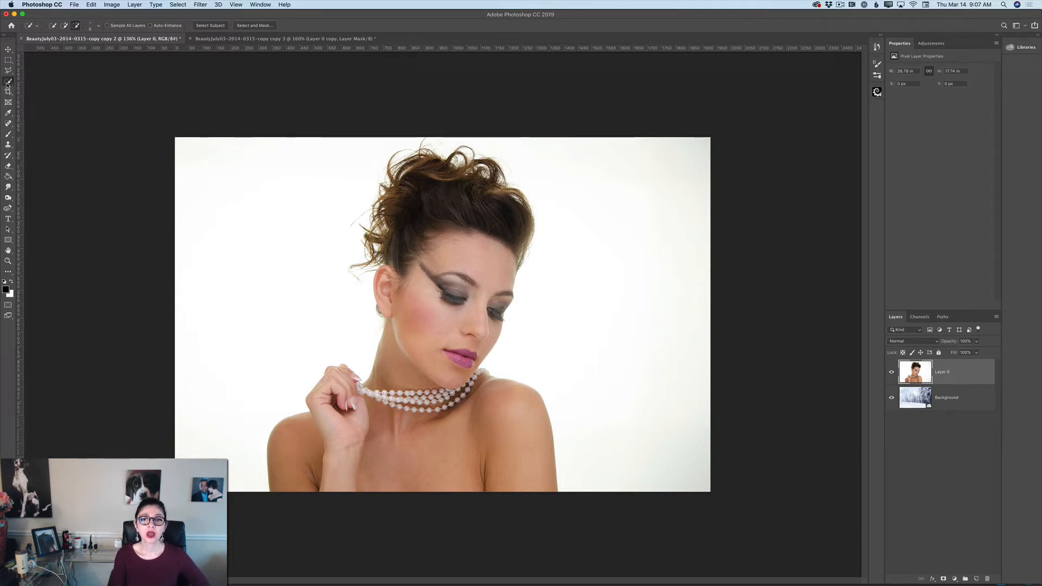
- Choose the Quick Selection tool and select the woman automatically with Select Subject
{"action": "right_click", "coordinate": [8, 83]}
{"action": "left_click", "coordinate": [35, 81]}
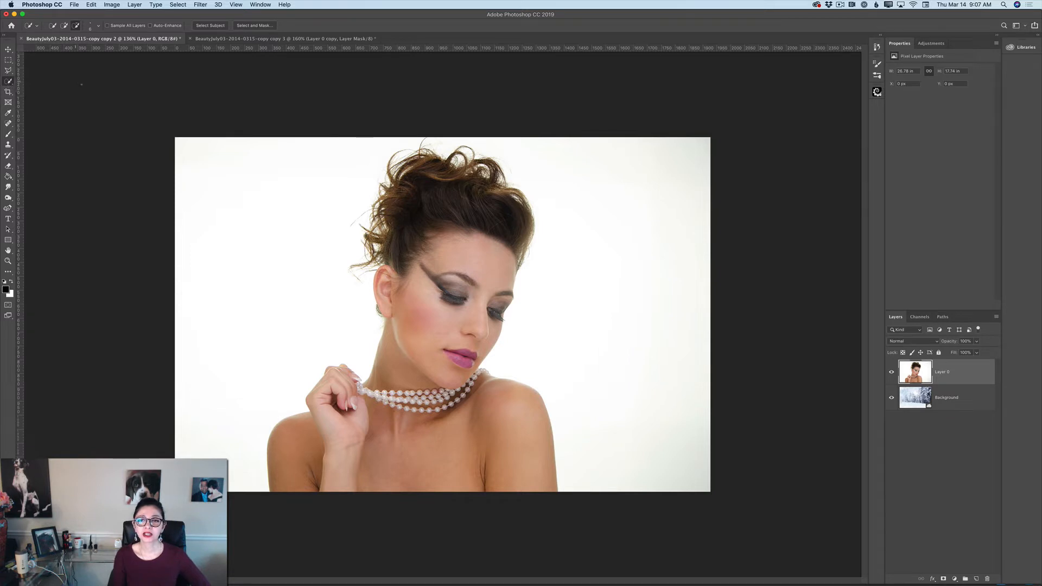
{"action": "left_click", "coordinate": [212, 28]}
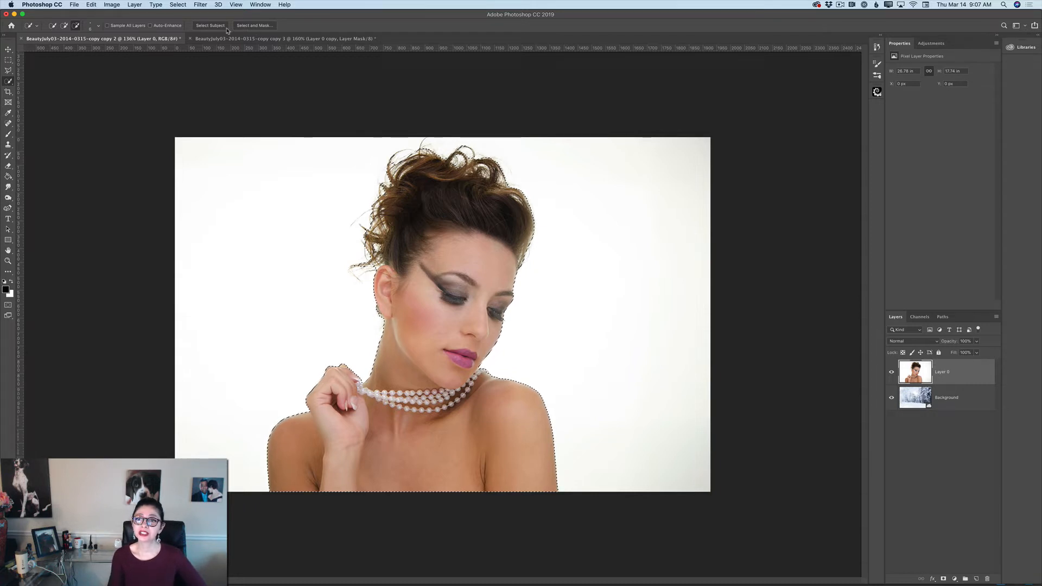
- Open the selection in the Select and Mask workspace and enable Decontaminate Colors
{"action": "left_click", "coordinate": [255, 26]}
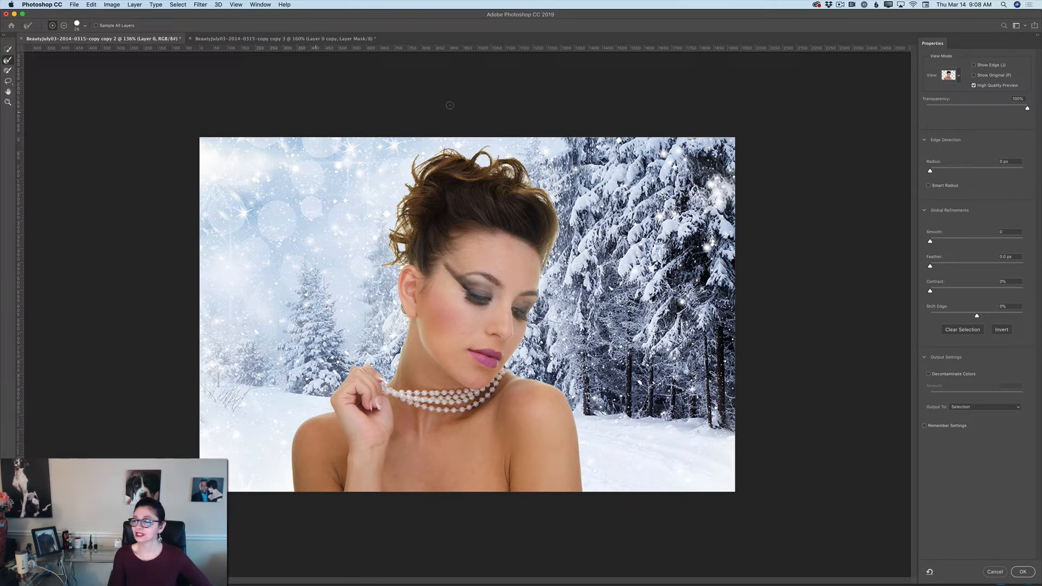
{"action": "left_click", "coordinate": [929, 374]}
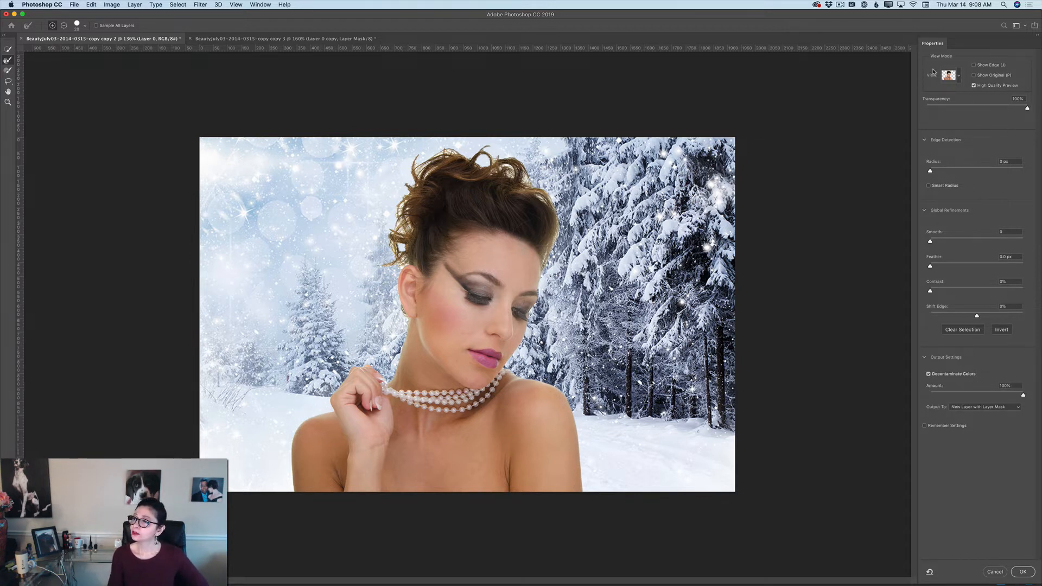
- Preview the cutout in Onion Skin view by varying the transparency between 0% and 100%, finishing at 100%
{"action": "left_click", "coordinate": [960, 76]}
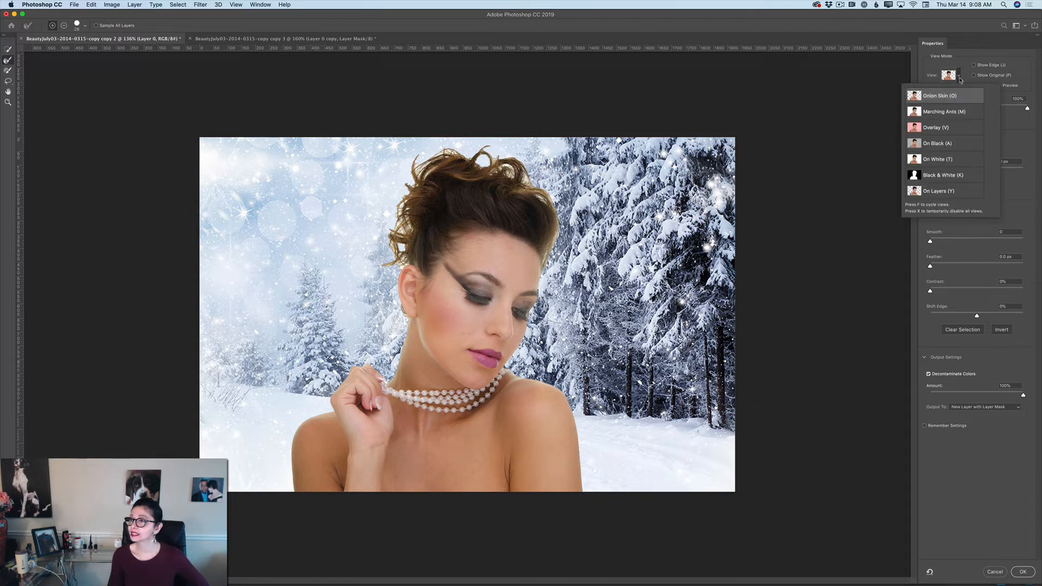
{"action": "left_click", "coordinate": [958, 78]}
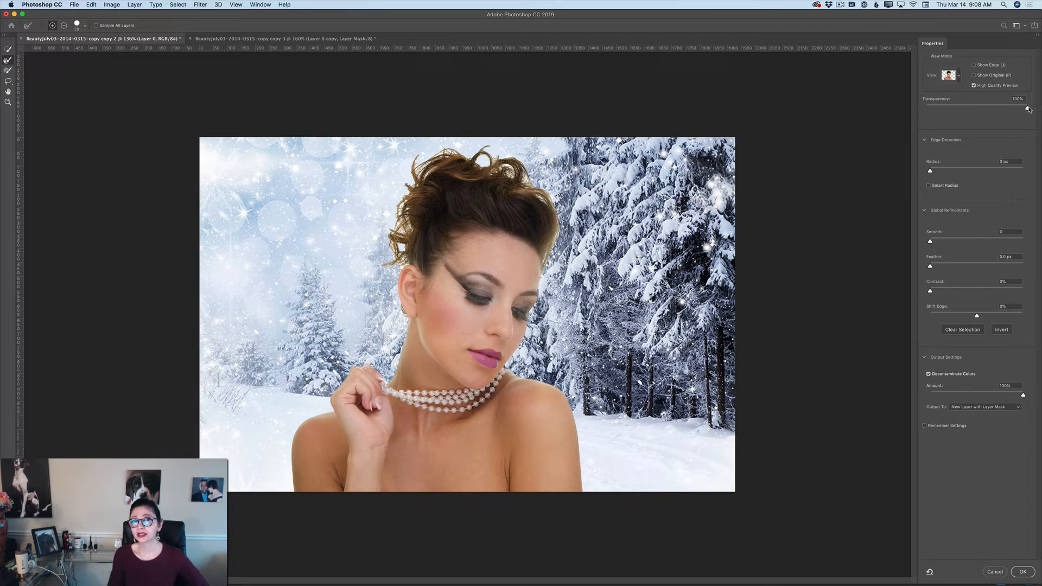
{"action": "left_click_drag", "start_coordinate": [1028, 109], "coordinate": [927, 117]}
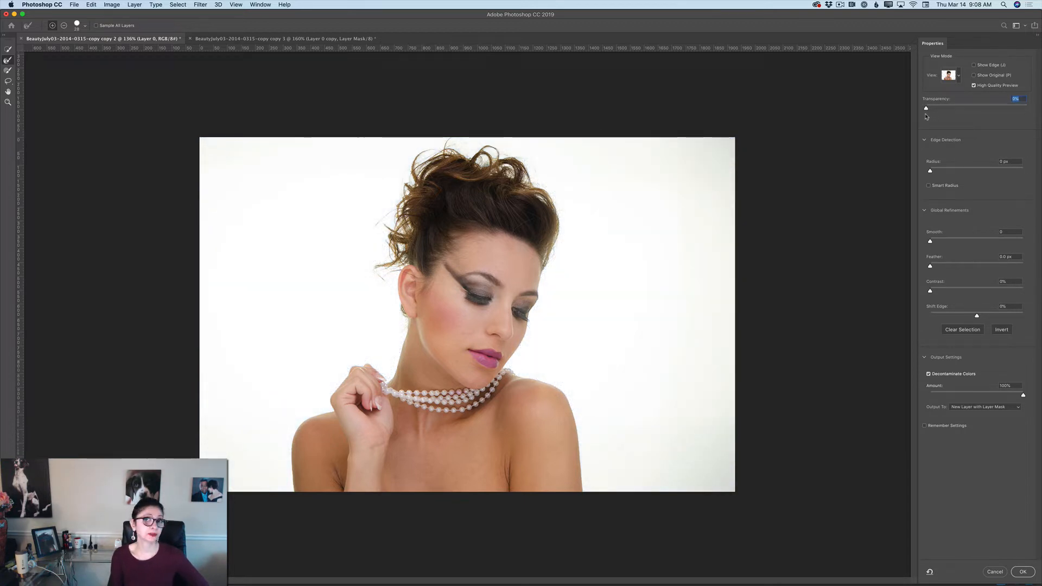
{"action": "left_click_drag", "start_coordinate": [927, 116], "coordinate": [1031, 114]}
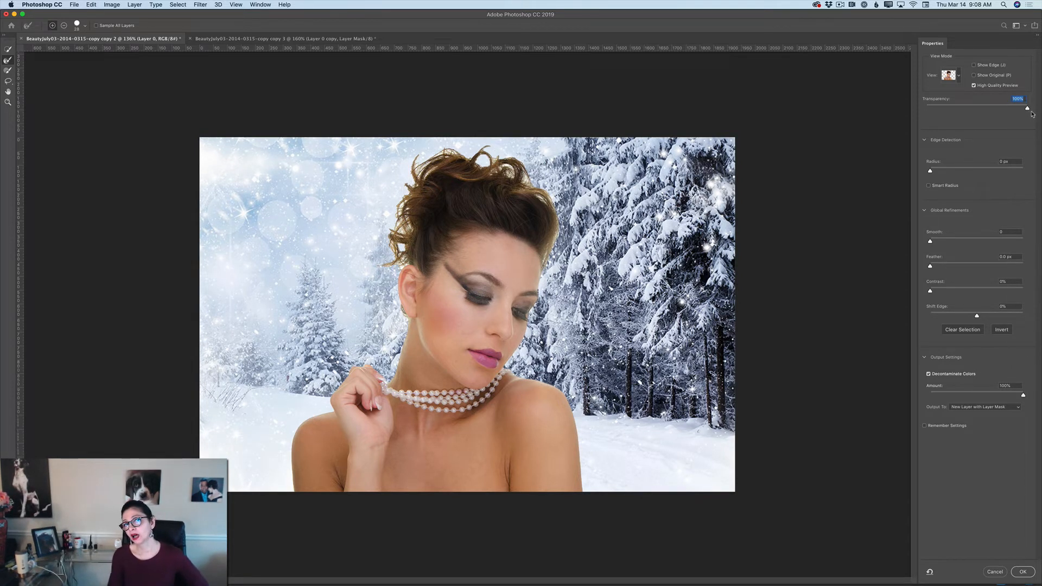
{"action": "left_click_drag", "start_coordinate": [1033, 114], "coordinate": [976, 116]}
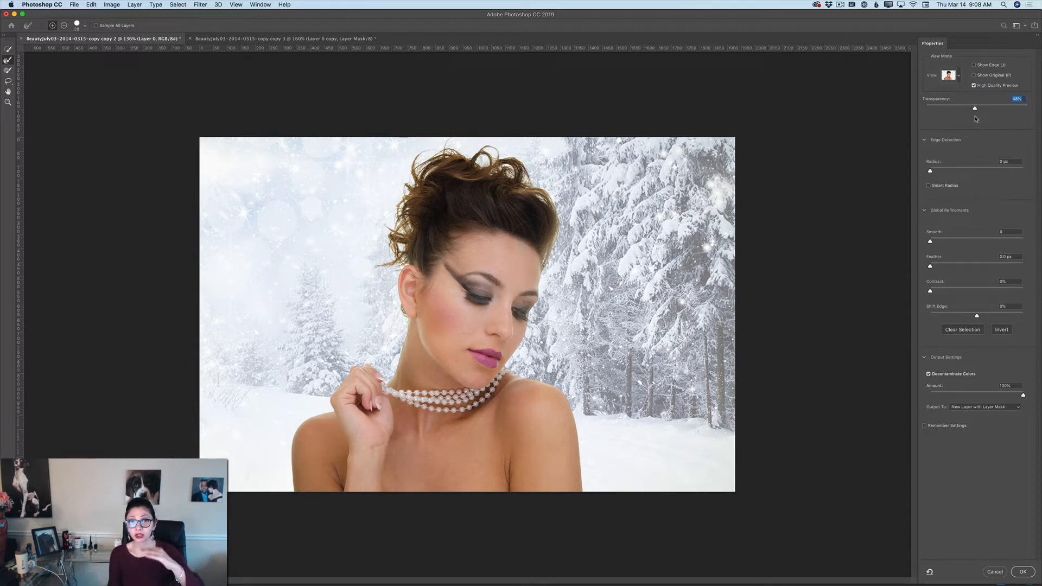
{"action": "left_click_drag", "start_coordinate": [975, 119], "coordinate": [1033, 119]}
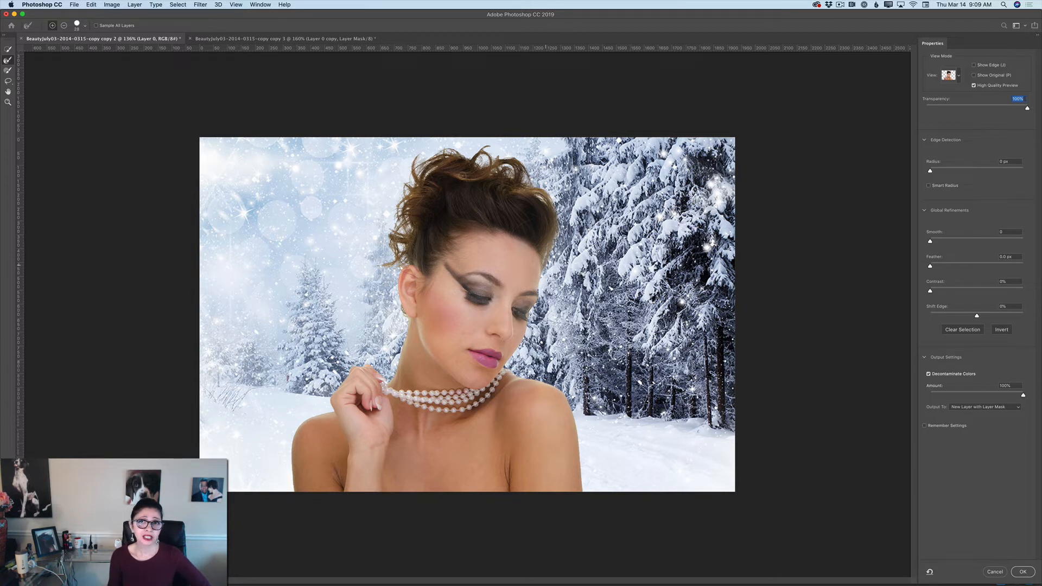
- Refine the wispy hair edges with the Refine Edge Brush in Black & White view and return to Onion Skin view
{"action": "left_click", "coordinate": [959, 76]}
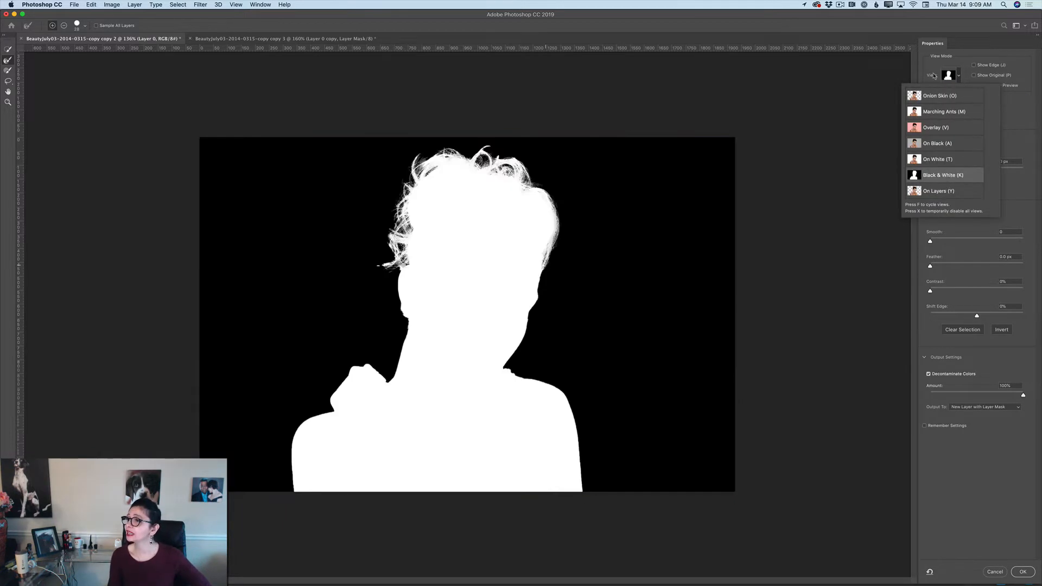
{"action": "left_click", "coordinate": [443, 158]}
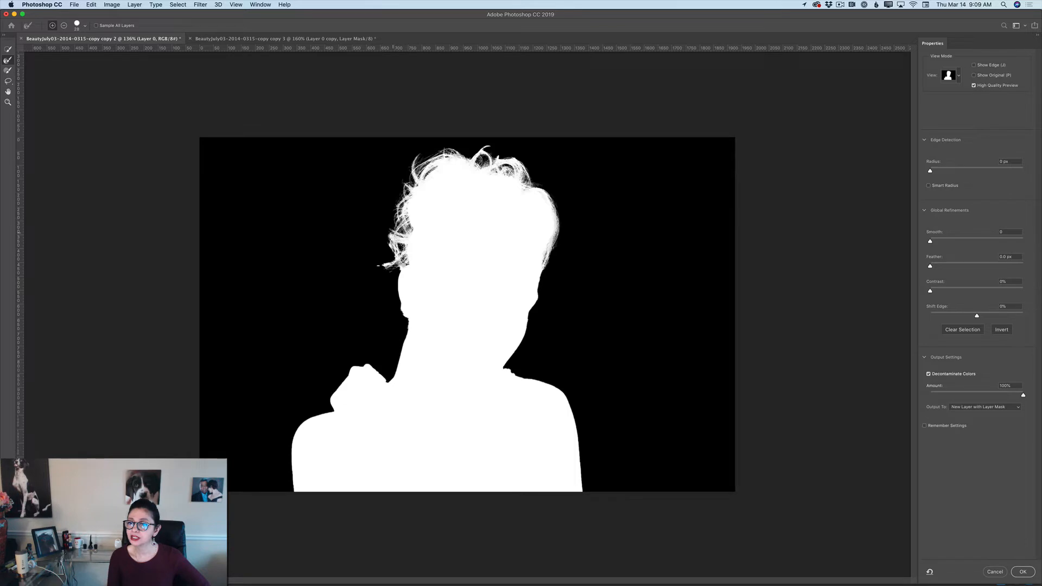
{"action": "left_click_drag", "start_coordinate": [390, 256], "coordinate": [372, 266]}
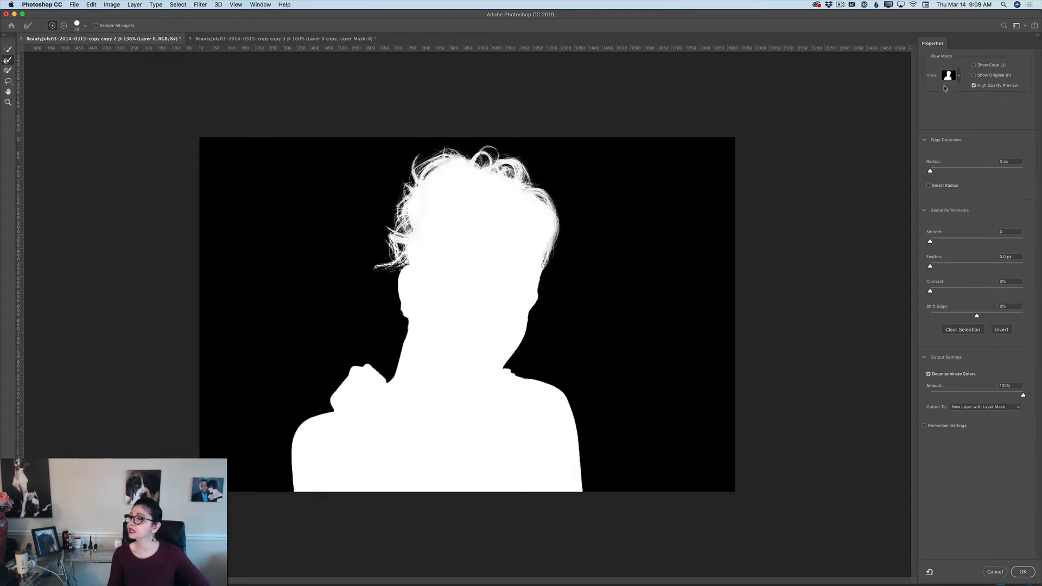
{"action": "left_click", "coordinate": [958, 76]}
{"action": "left_click", "coordinate": [951, 95]}
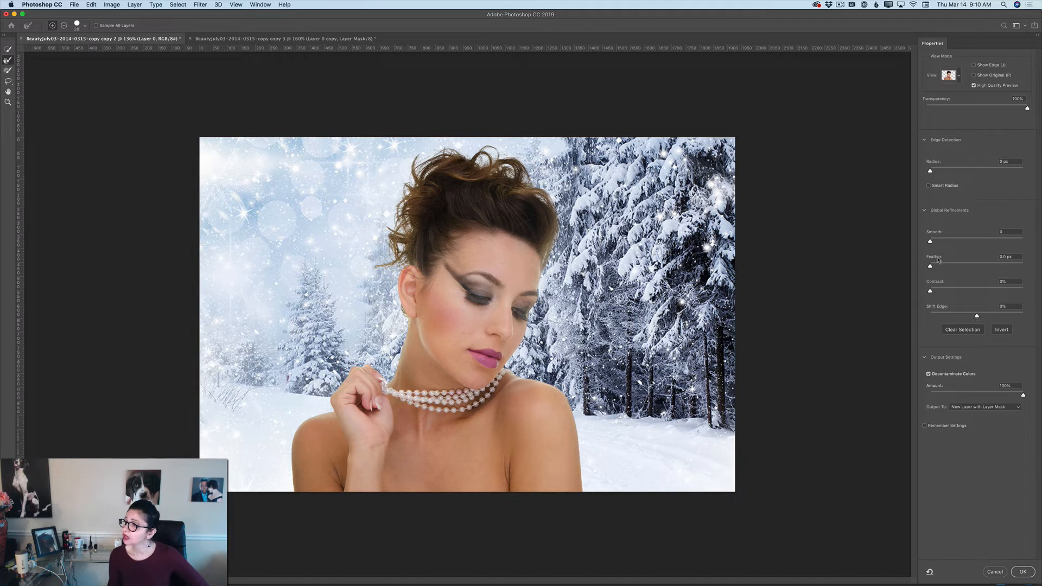
- Set Smooth to 2 and output the refined selection to a new layer with a layer mask
{"action": "left_click", "coordinate": [930, 242]}
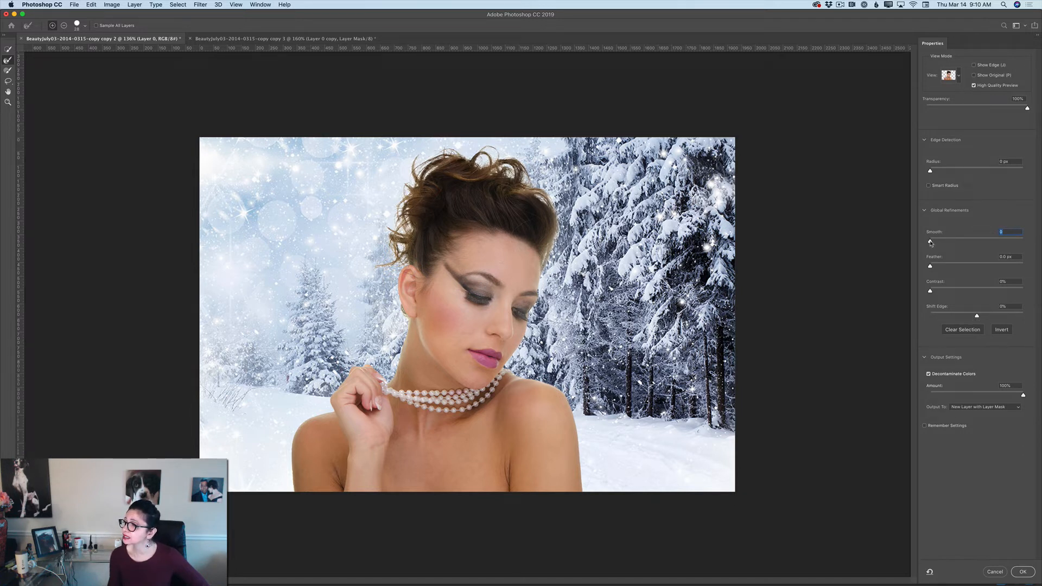
{"action": "left_click_drag", "start_coordinate": [931, 243], "coordinate": [932, 243]}
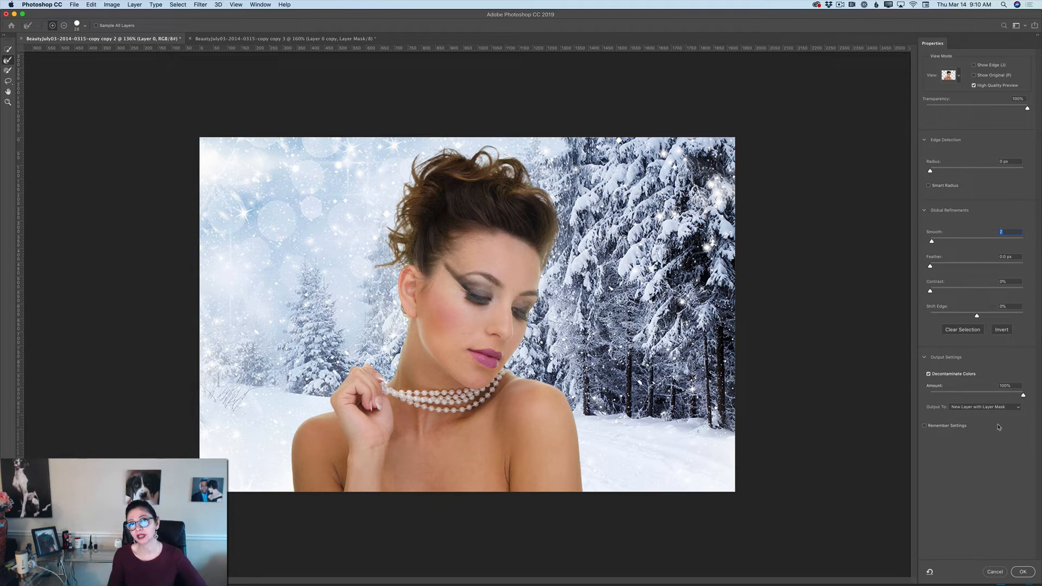
{"action": "left_click", "coordinate": [1022, 572]}
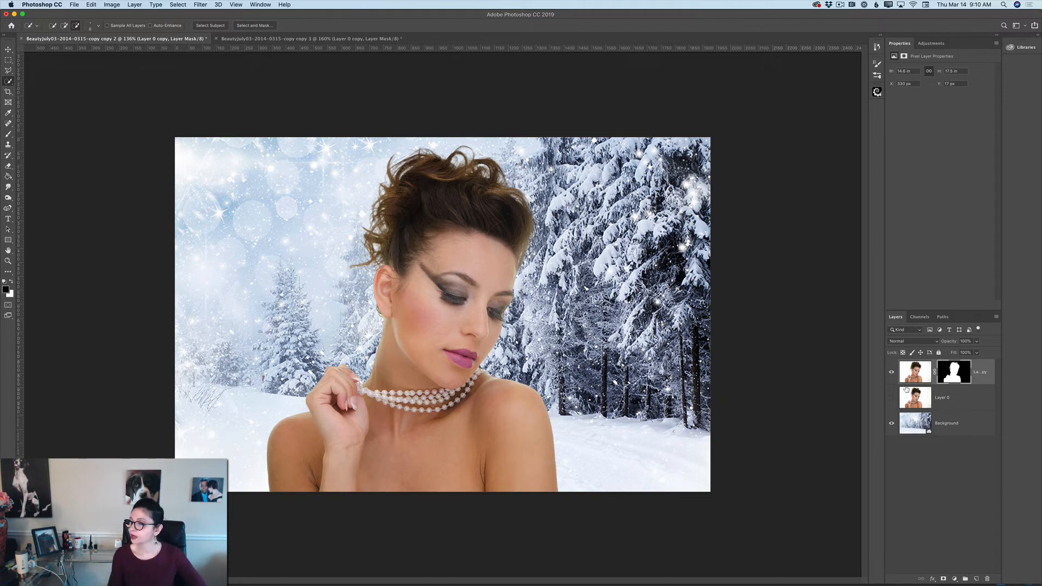
- Compare the masked copy with the original Layer 0 by toggling their visibility, leaving only the masked copy and Background shown
{"action": "left_click", "coordinate": [891, 372]}
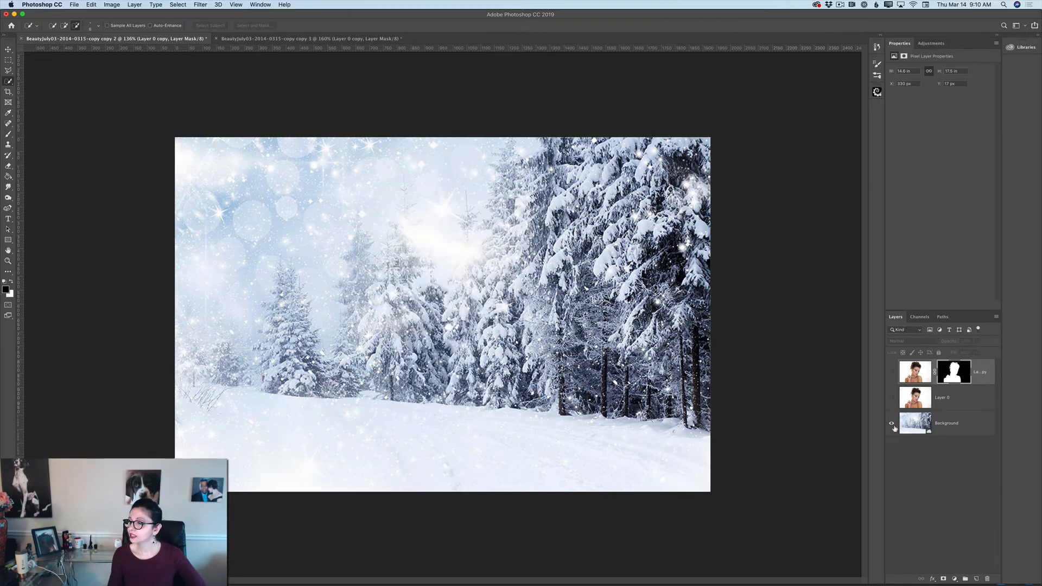
{"action": "left_click", "coordinate": [891, 397]}
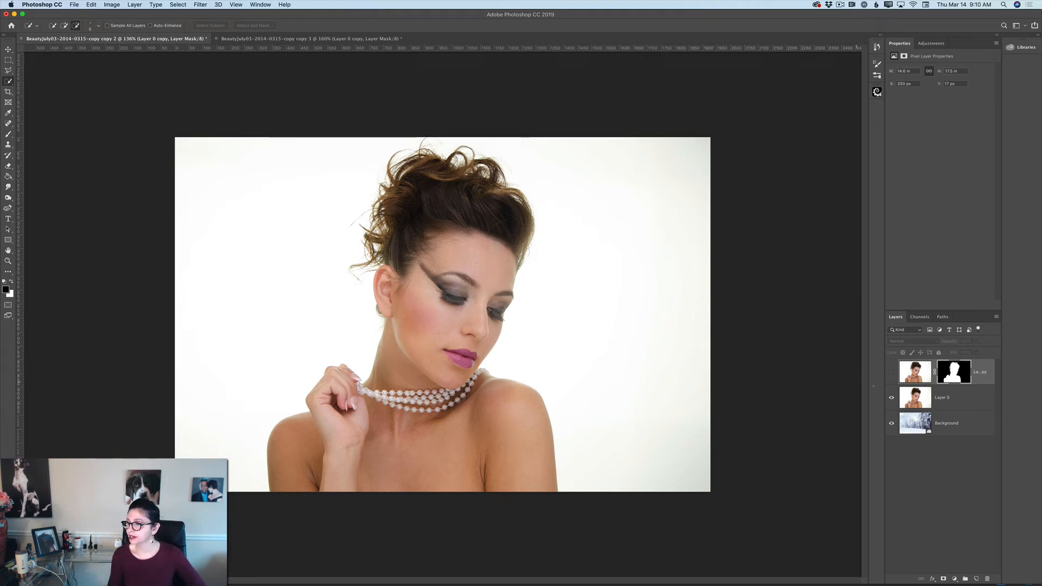
{"action": "left_click", "coordinate": [892, 397]}
{"action": "left_click", "coordinate": [891, 372]}
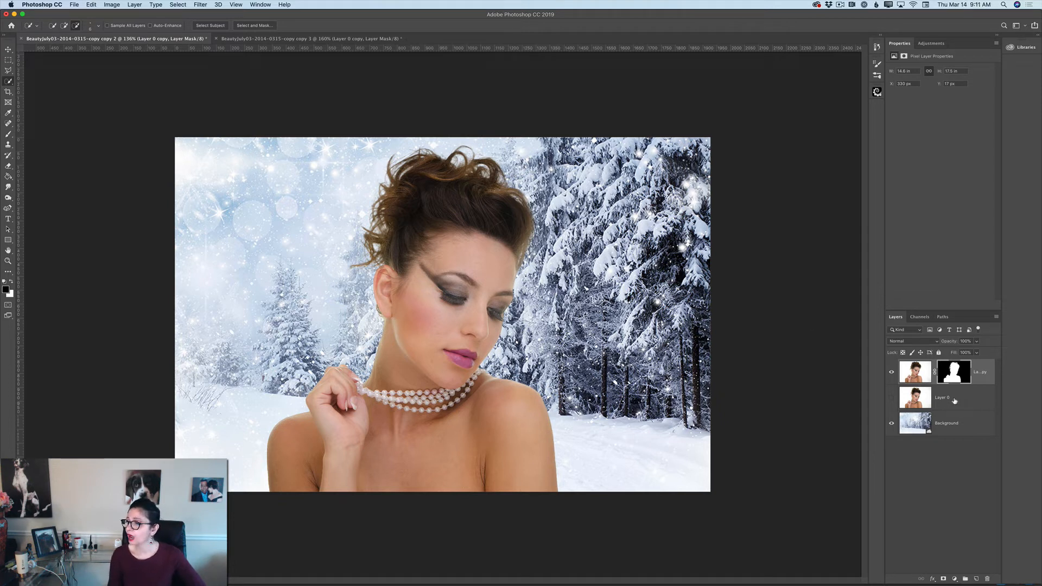
- Delete the original Layer 0 and check the masked copy over the background by toggling its visibility
{"action": "left_click_drag", "start_coordinate": [962, 402], "coordinate": [987, 579]}
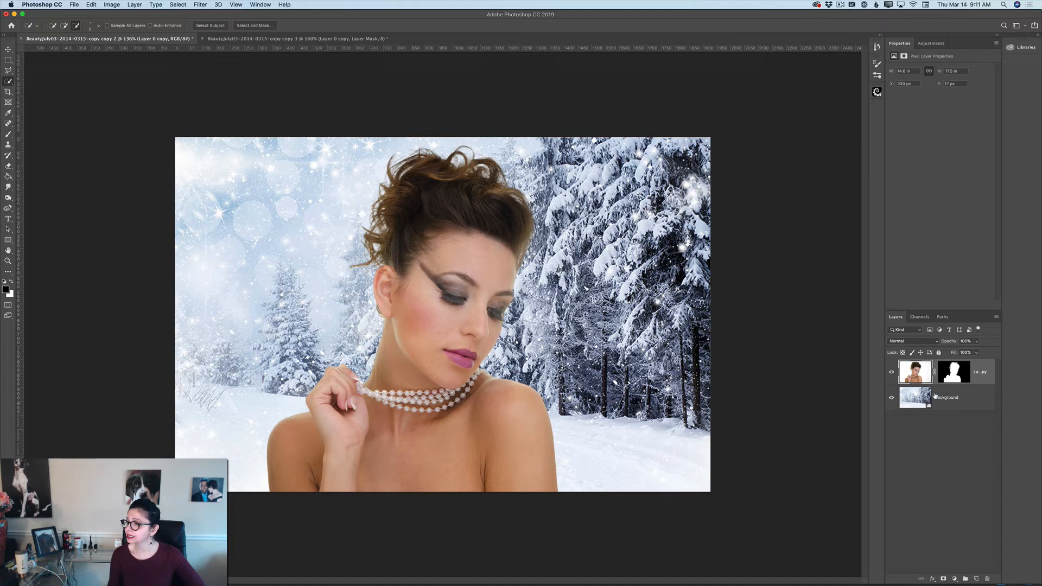
{"action": "left_click", "coordinate": [891, 373]}
{"action": "left_click", "coordinate": [891, 373]}
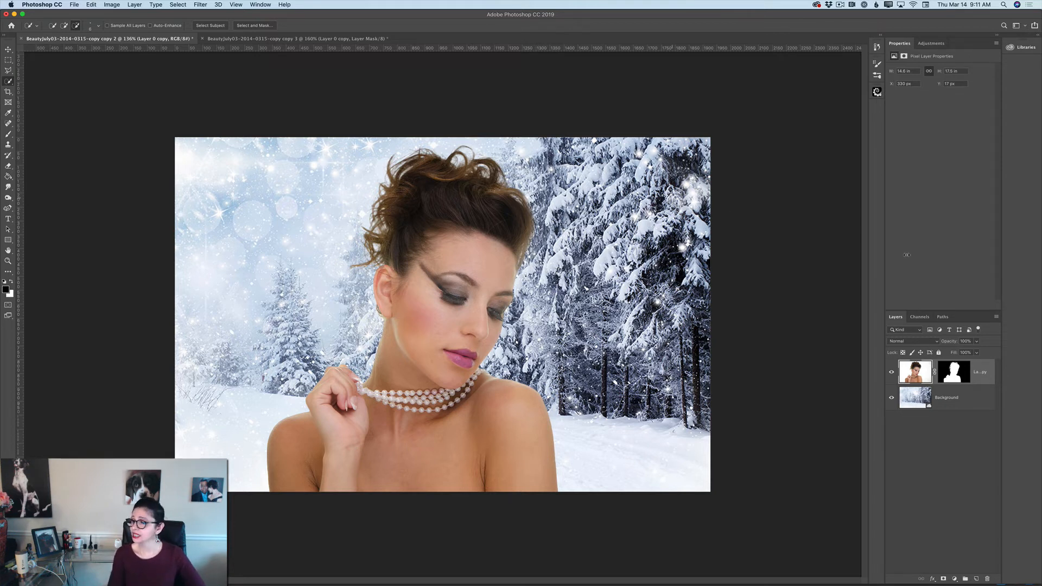
- Reopen the portrait's layer mask in the Select and Mask workspace and cancel without changes
{"action": "double_click", "coordinate": [953, 374]}
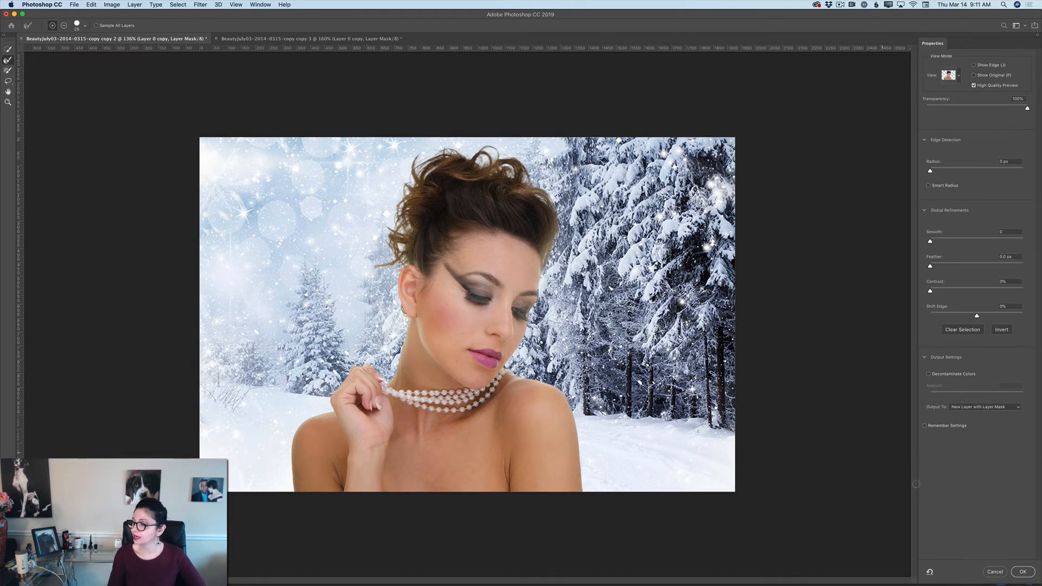
{"action": "left_click", "coordinate": [994, 571]}
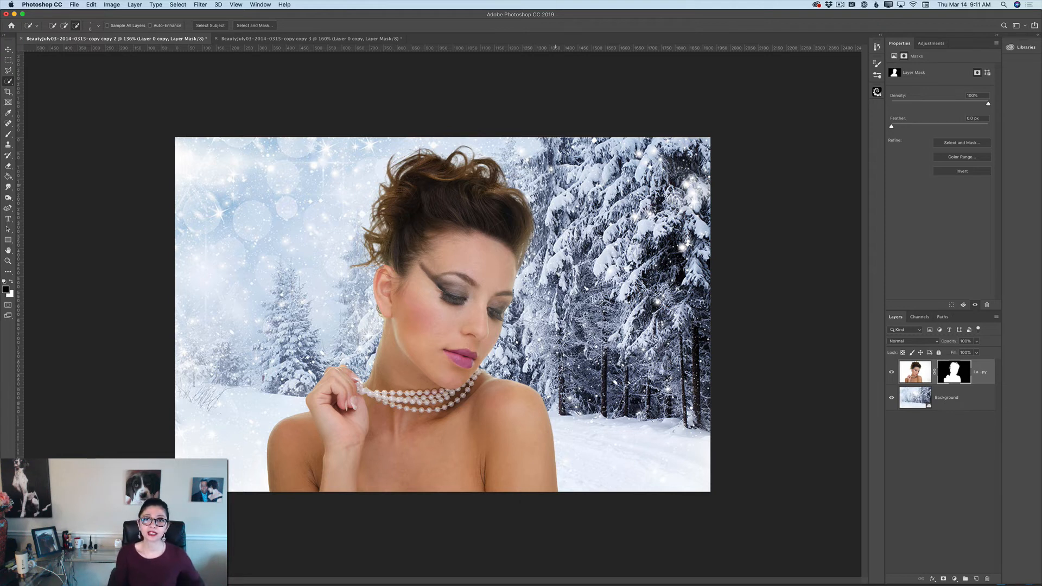
- Check in the Tools preferences the option for launching Select and Mask from a layer mask, and close the preferences
{"action": "left_click", "coordinate": [40, 4]}
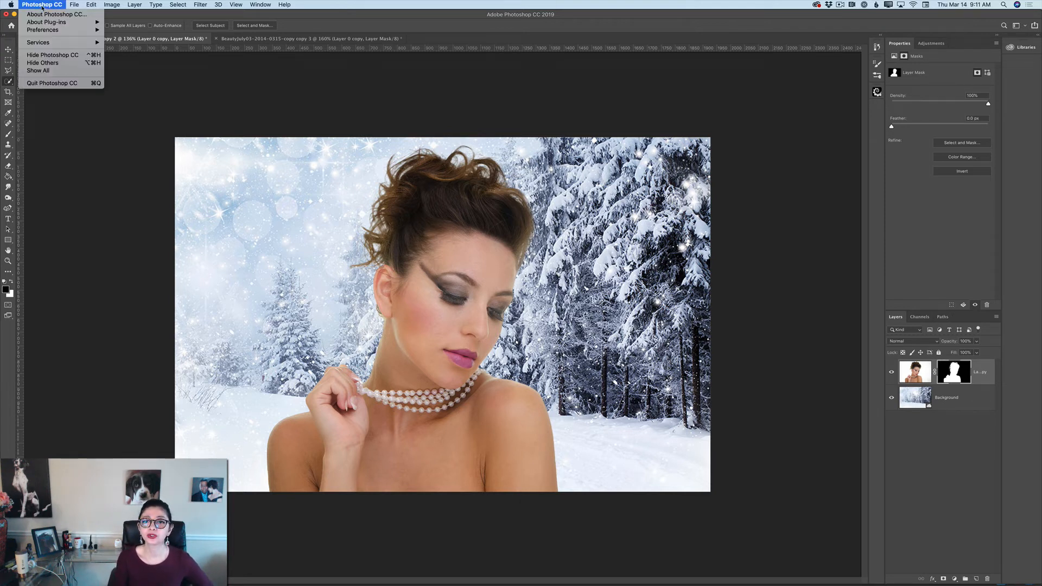
{"action": "mouse_move", "coordinate": [70, 32]}
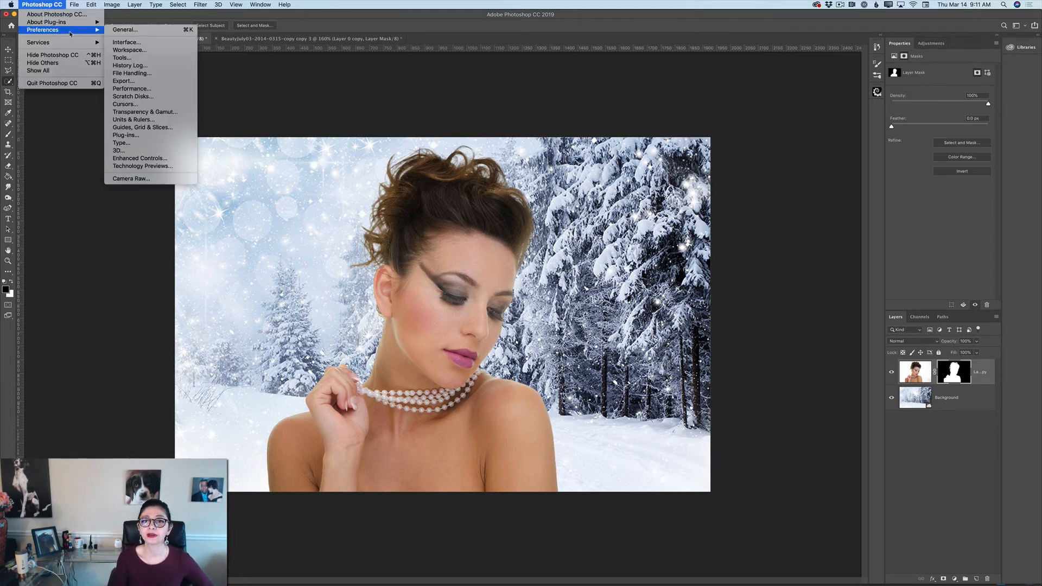
{"action": "left_click", "coordinate": [136, 58]}
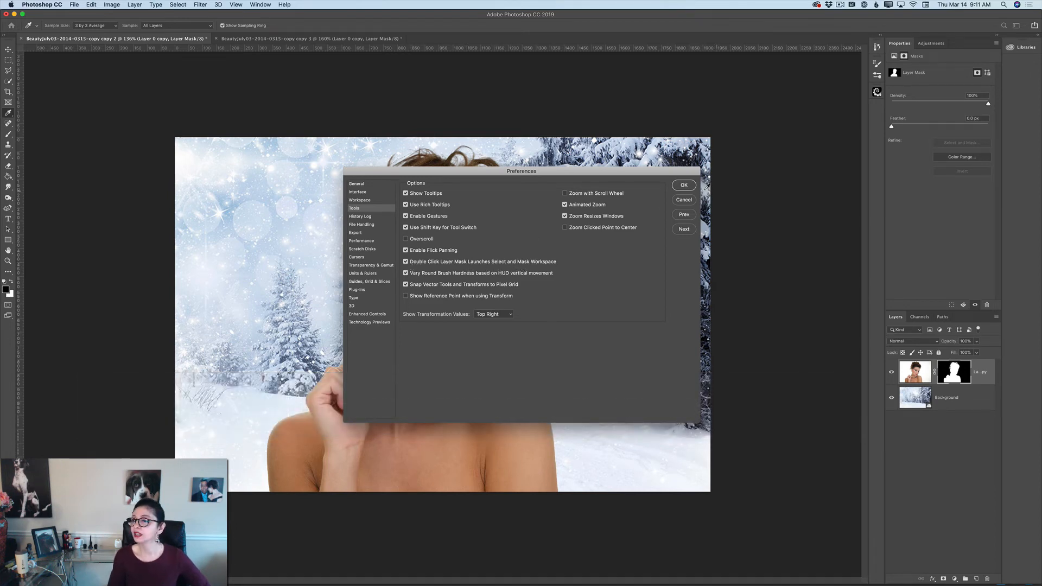
{"action": "left_click", "coordinate": [684, 185]}
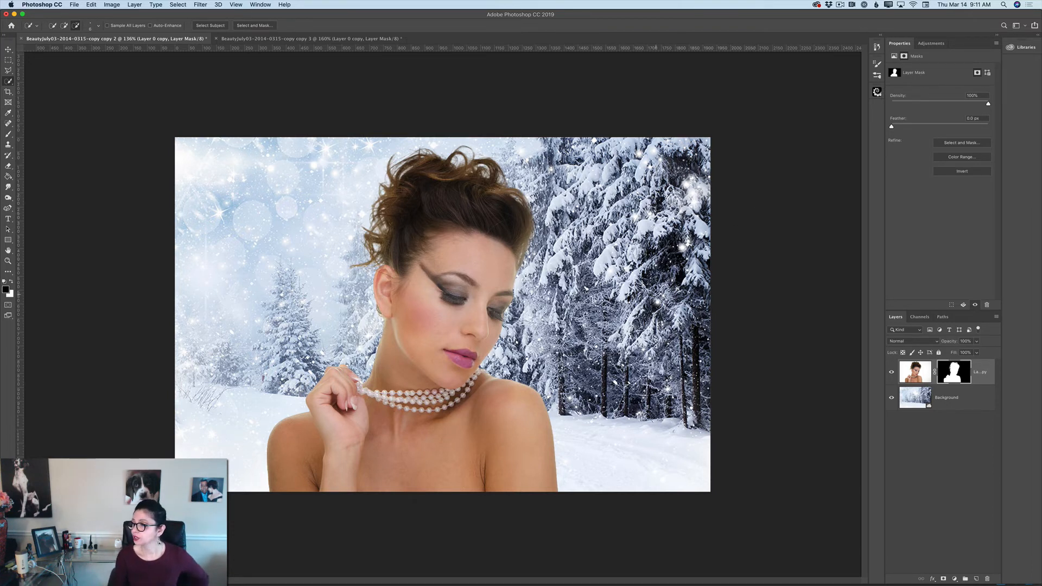
- Scale the snowy forest Background layer up to about 288% and reposition it behind the woman so the trees fill the canvas
{"action": "left_click", "coordinate": [943, 400]}
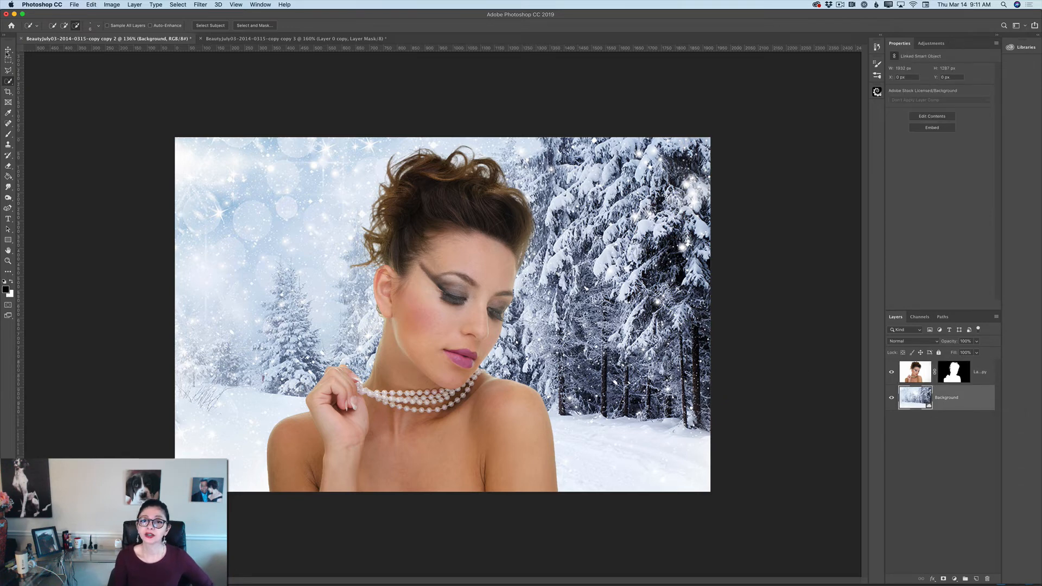
{"action": "key", "text": "super+t"}
{"action": "left_click_drag", "start_coordinate": [174, 137], "coordinate": [14, 30]}
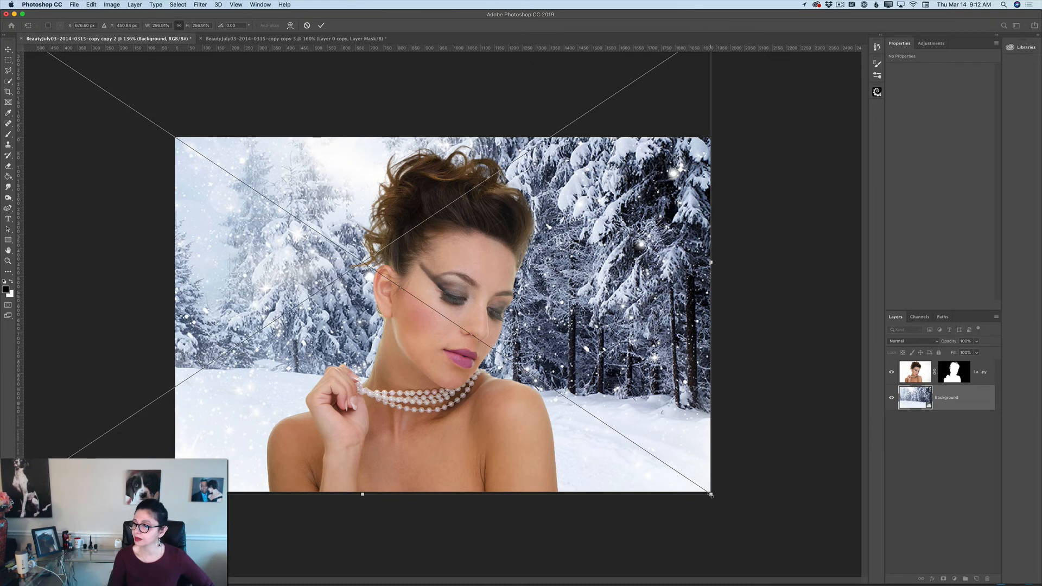
{"action": "left_click_drag", "start_coordinate": [711, 495], "coordinate": [796, 551]}
{"action": "left_click_drag", "start_coordinate": [661, 355], "coordinate": [662, 424]}
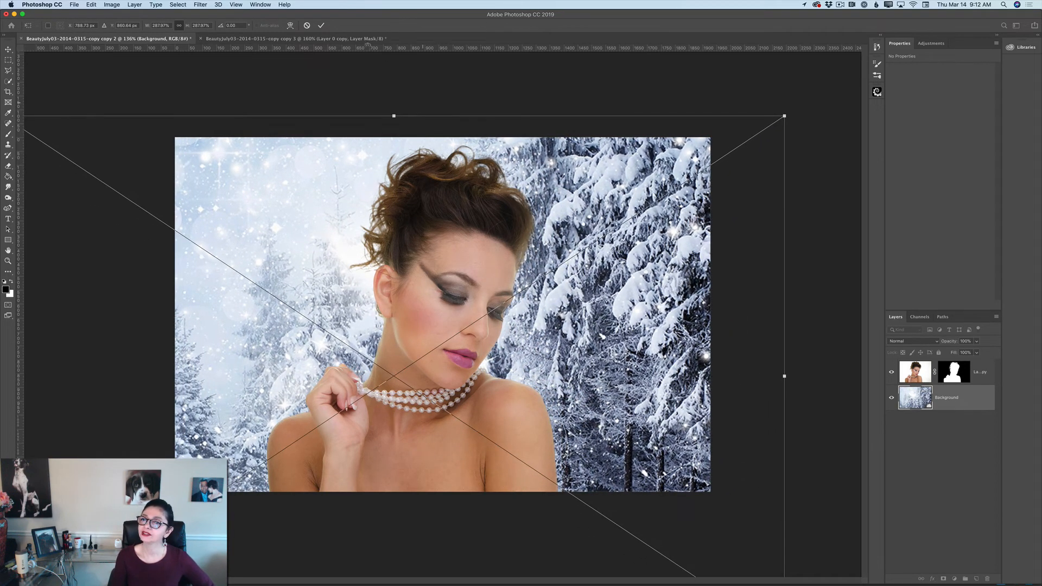
{"action": "left_click", "coordinate": [320, 25]}
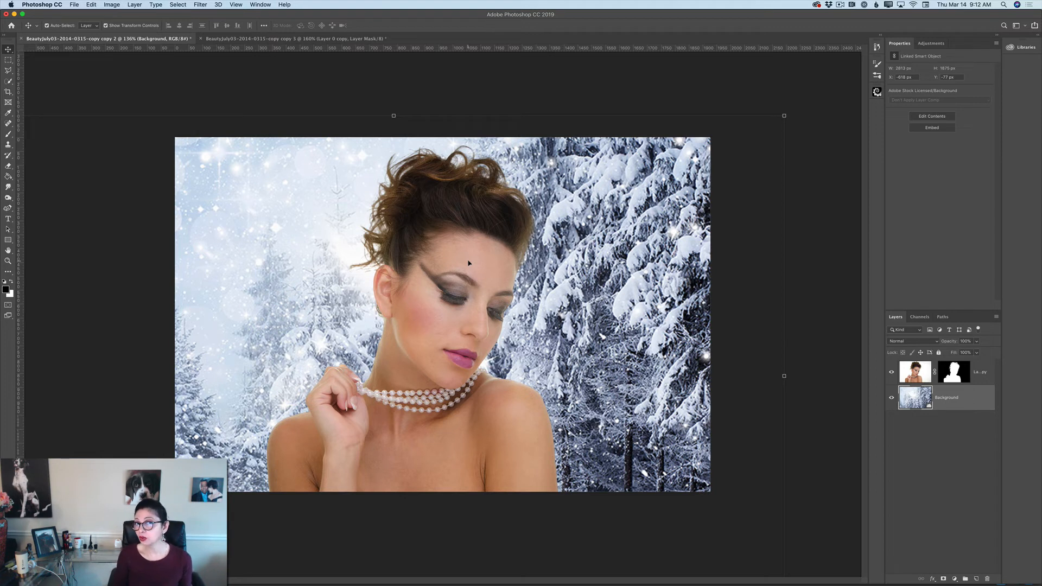
- Add a Photo Filter adjustment layer above the portrait and clip it so it affects only the woman
{"action": "left_click", "coordinate": [912, 373]}
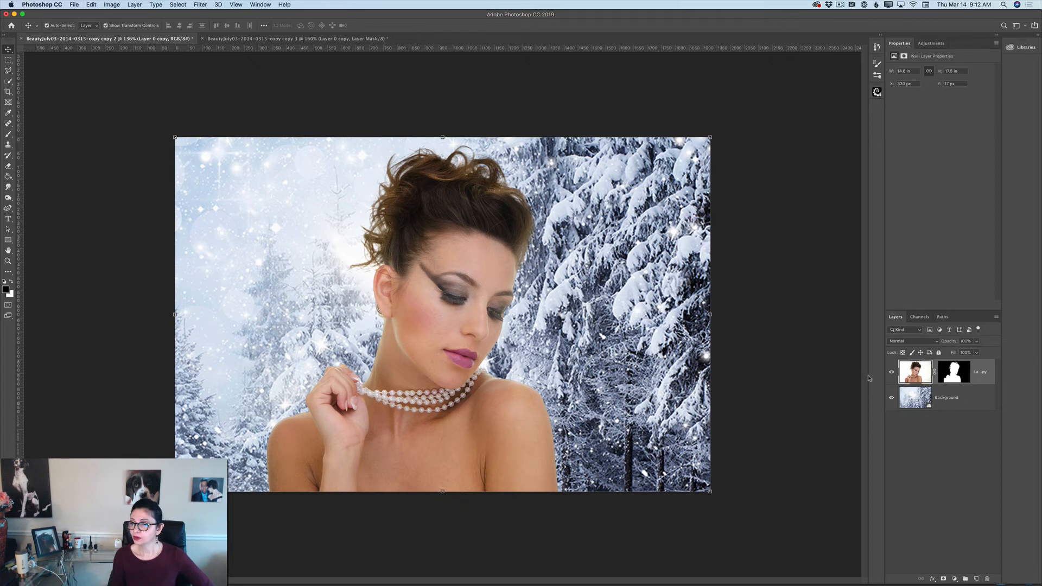
{"action": "left_click", "coordinate": [931, 44]}
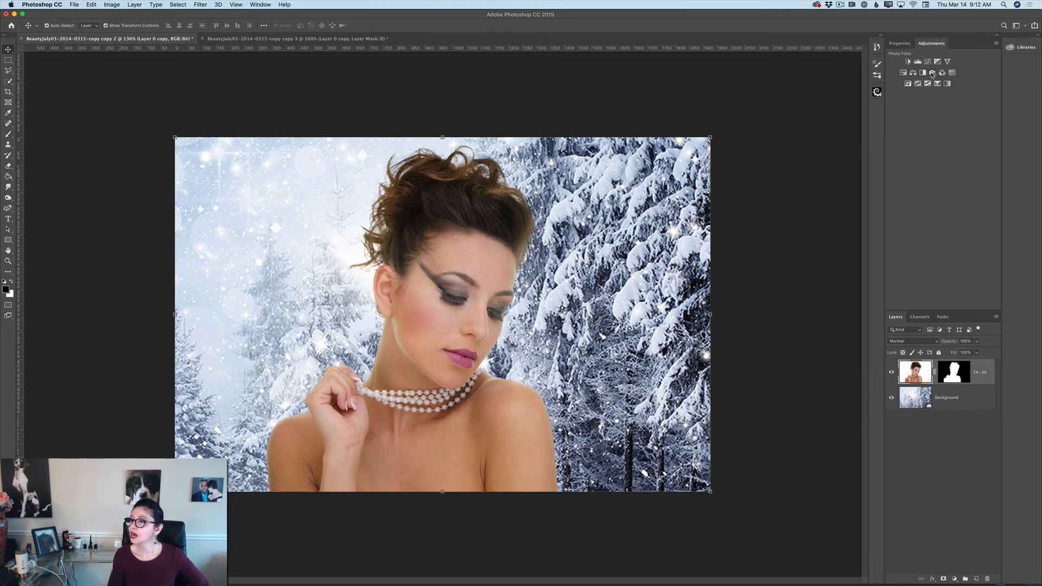
{"action": "left_click", "coordinate": [932, 73]}
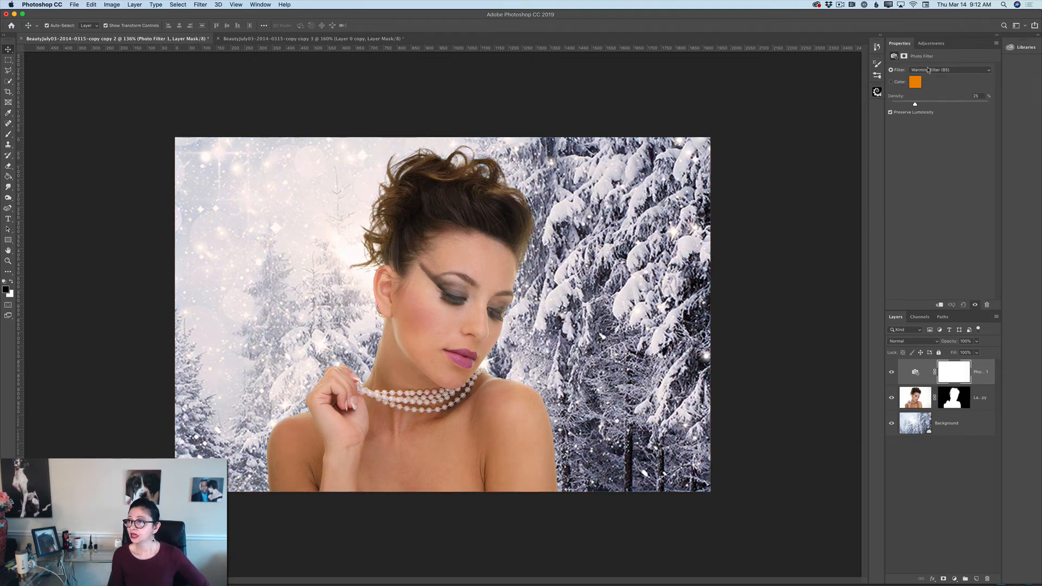
{"action": "left_click", "coordinate": [940, 306]}
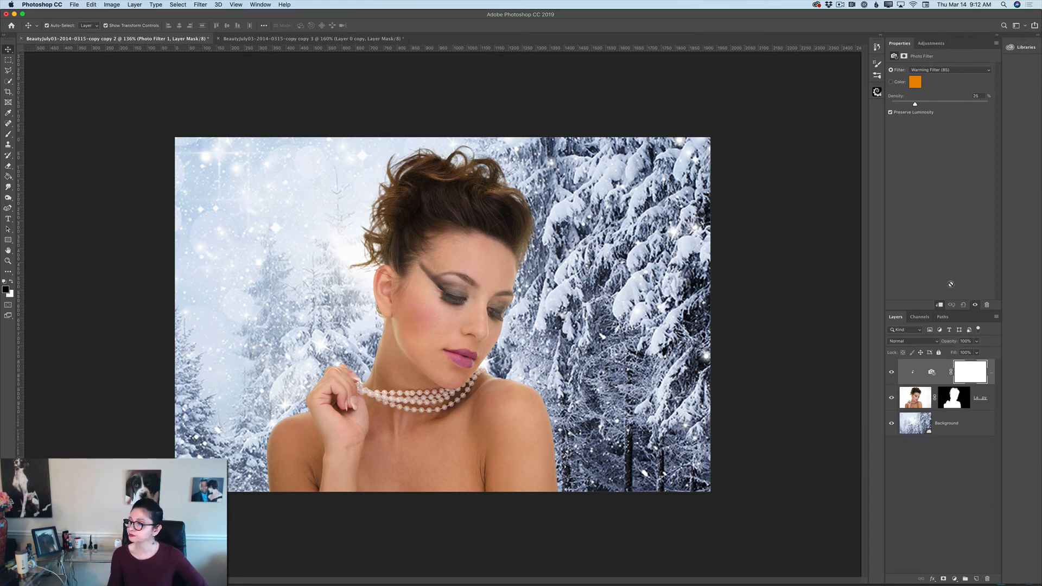
- Set the photo filter to Cooling Filter (82) and lower the adjustment layer's opacity to about 58%
{"action": "left_click", "coordinate": [927, 73]}
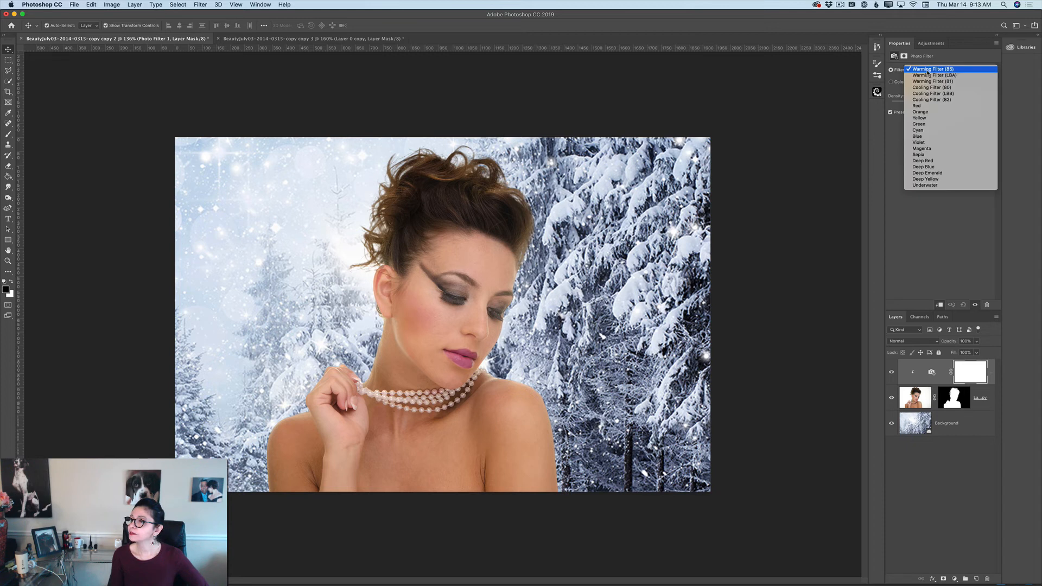
{"action": "left_click", "coordinate": [935, 100]}
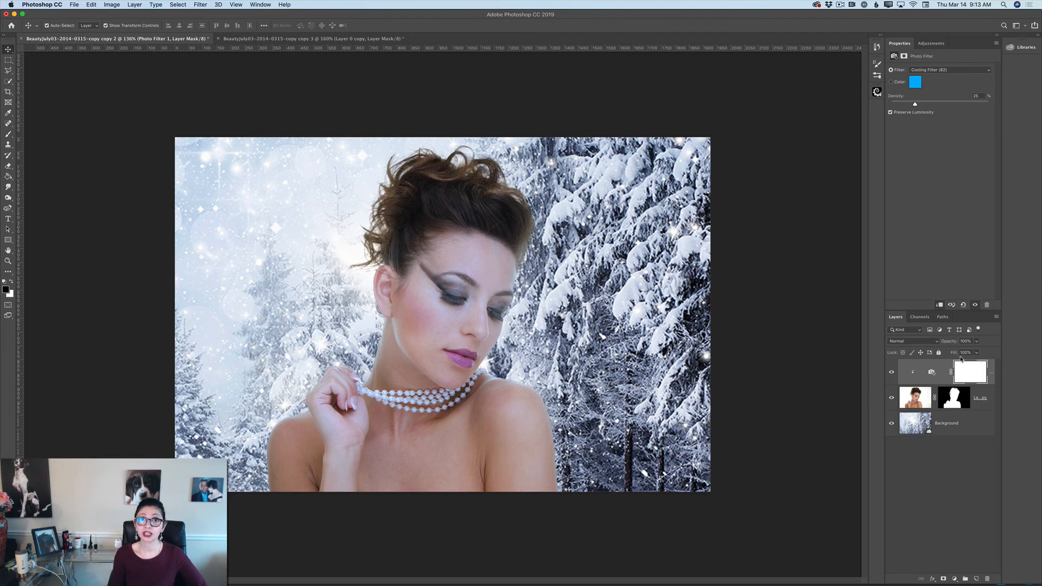
{"action": "left_click", "coordinate": [978, 351]}
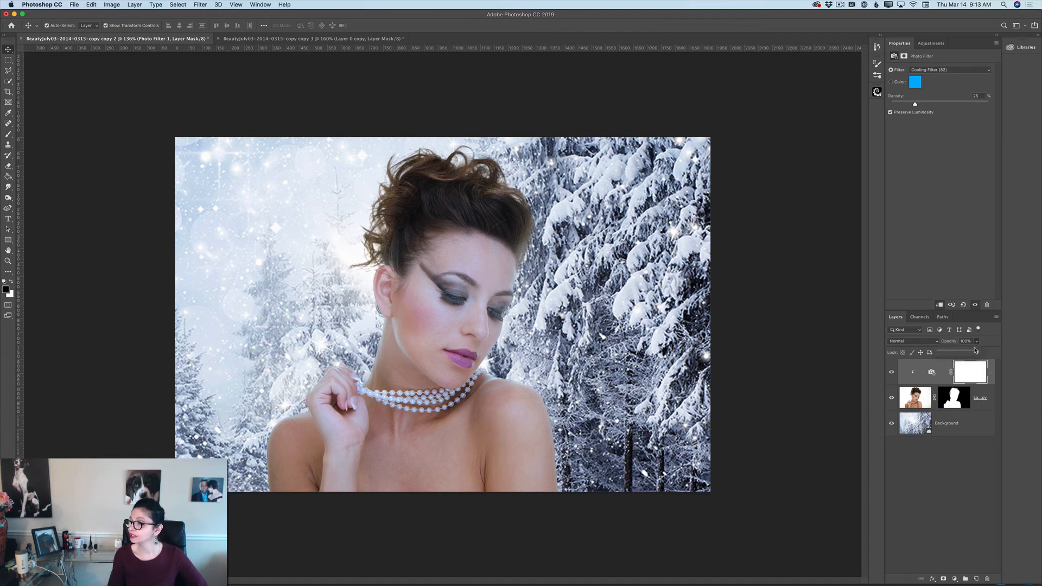
{"action": "left_click_drag", "start_coordinate": [977, 352], "coordinate": [962, 352]}
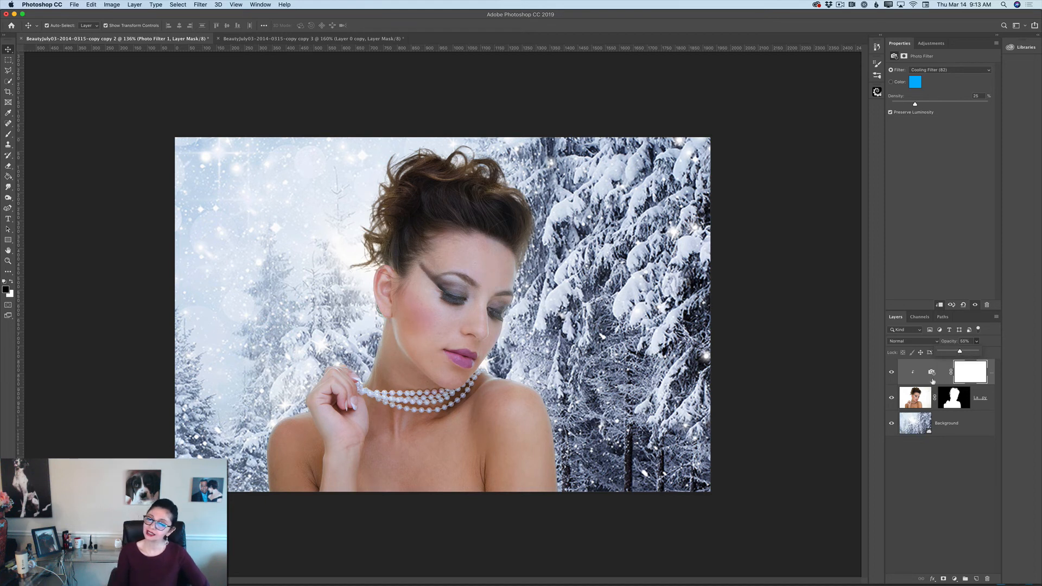
- Merge all visible layers into one and duplicate the merged layer
{"action": "left_click", "coordinate": [995, 317]}
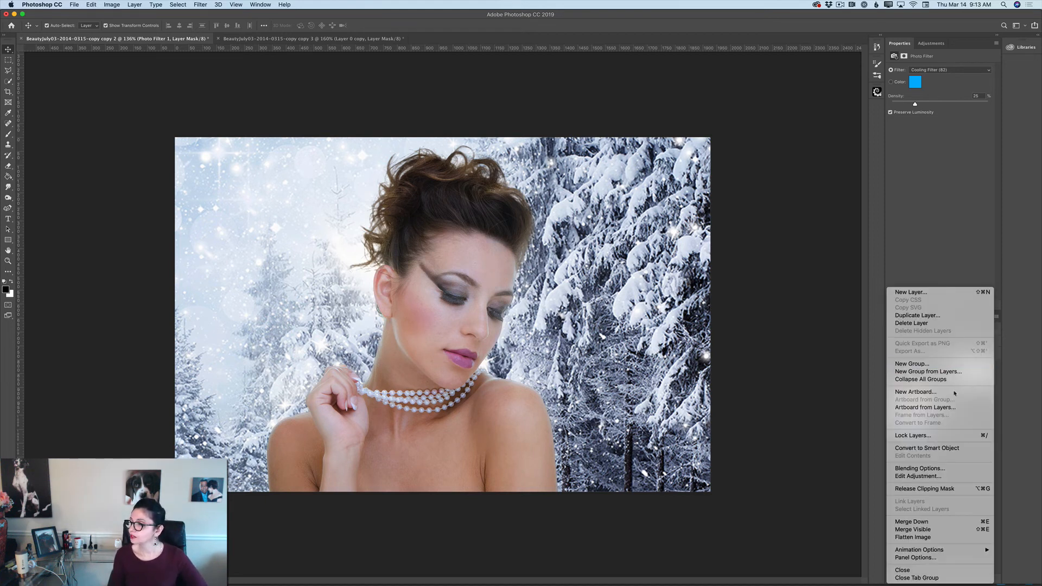
{"action": "left_click", "coordinate": [927, 534]}
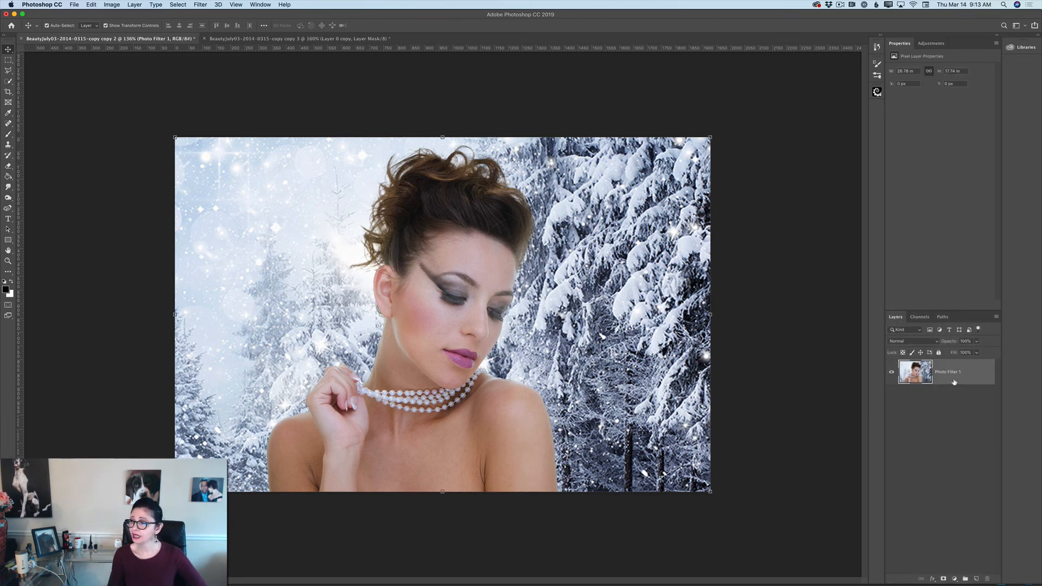
{"action": "left_click_drag", "start_coordinate": [956, 380], "coordinate": [976, 579]}
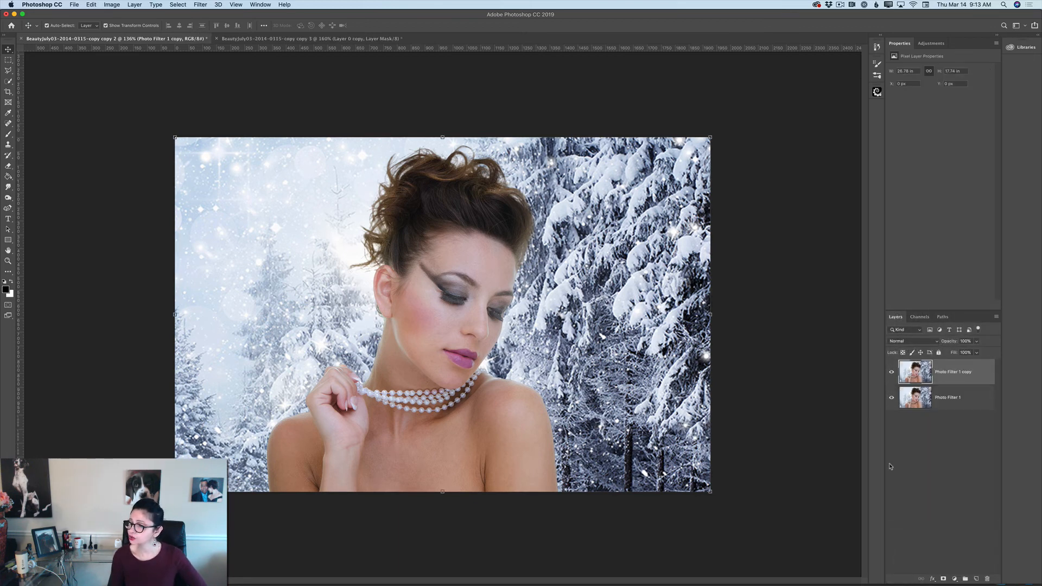
- Open the duplicate layer in the Camera Raw Filter and apply the Vintage 02 profile at an amount of 55
{"action": "left_click", "coordinate": [201, 5]}
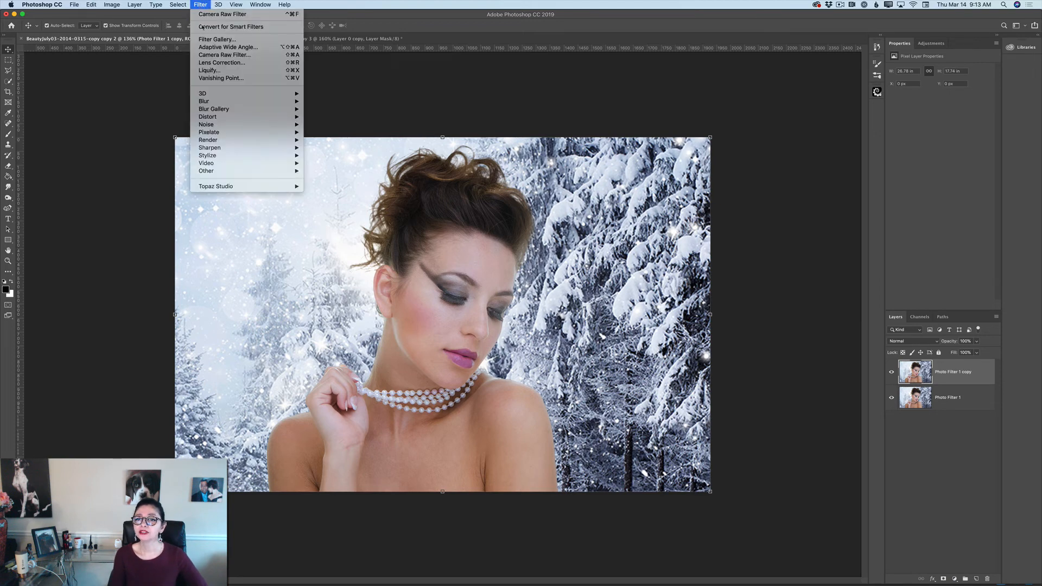
{"action": "left_click", "coordinate": [211, 55]}
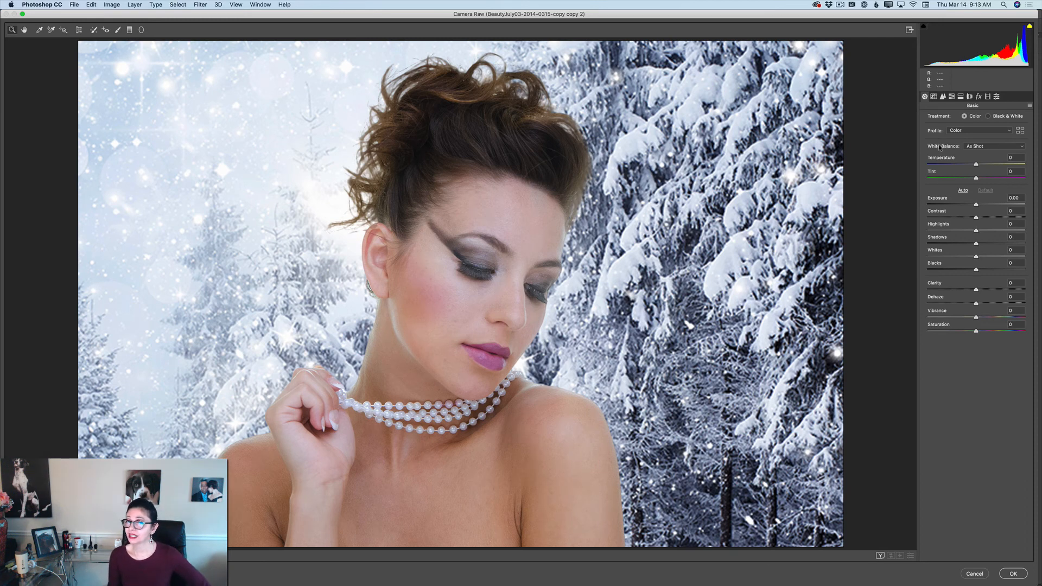
{"action": "left_click", "coordinate": [1020, 131]}
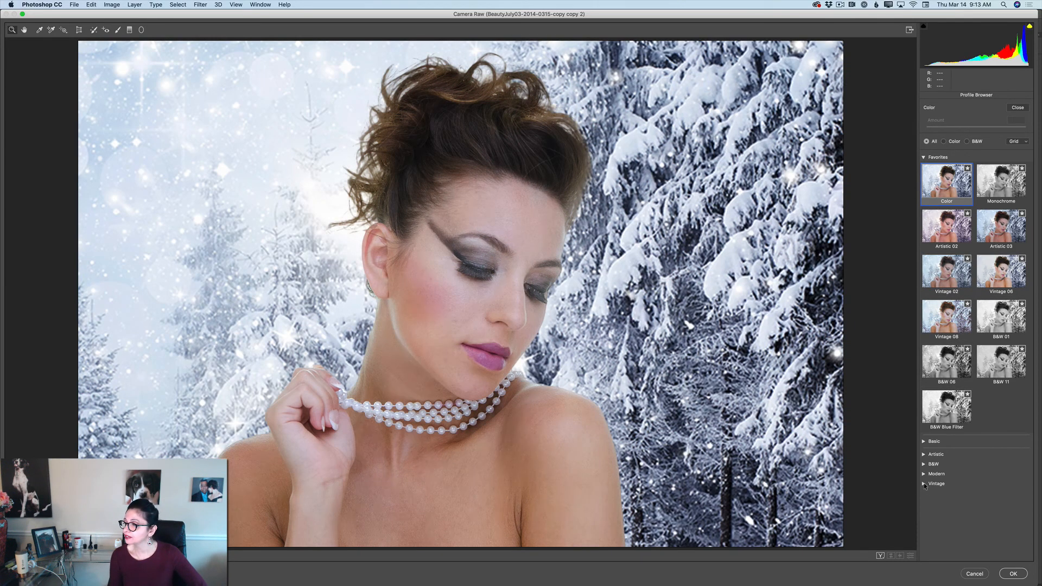
{"action": "left_click", "coordinate": [924, 484]}
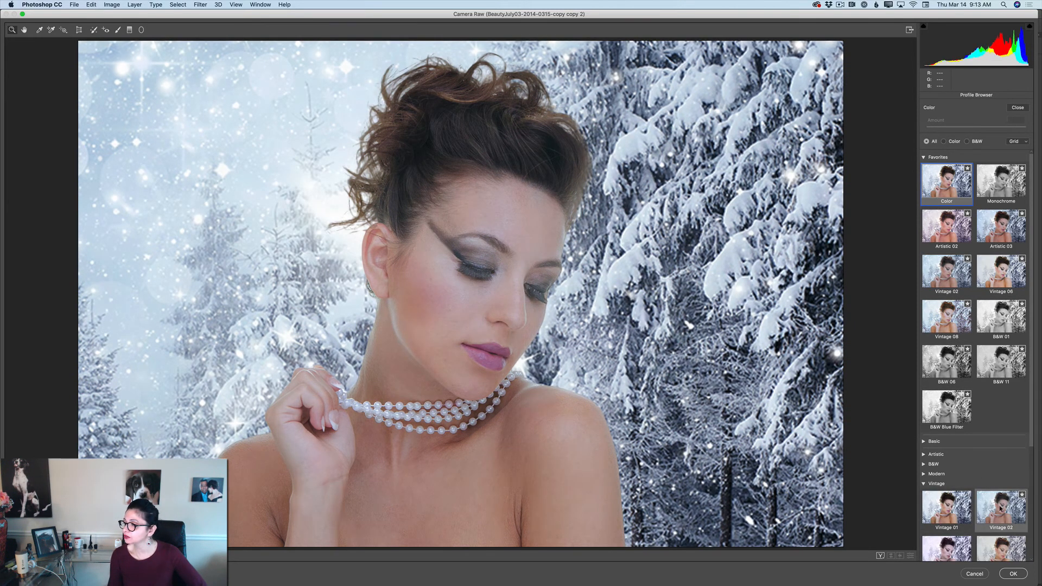
{"action": "left_click", "coordinate": [995, 511]}
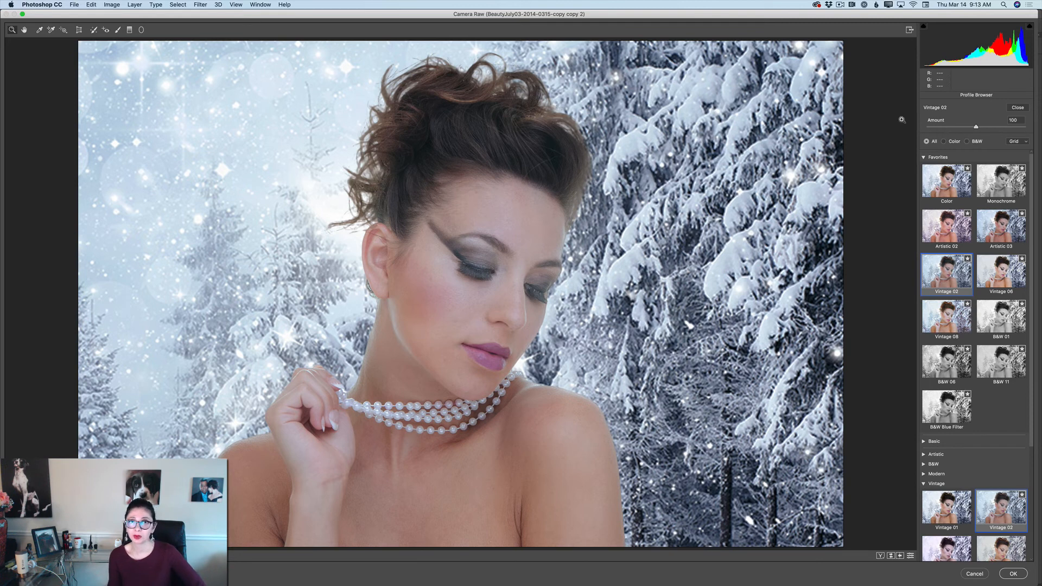
{"action": "left_click_drag", "start_coordinate": [976, 127], "coordinate": [951, 132]}
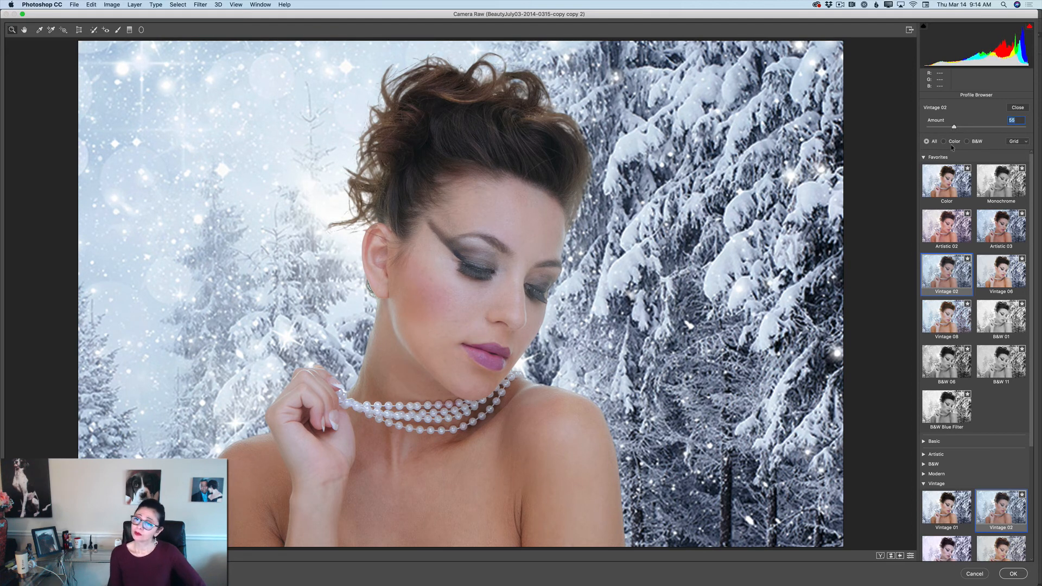
{"action": "left_click", "coordinate": [1019, 108]}
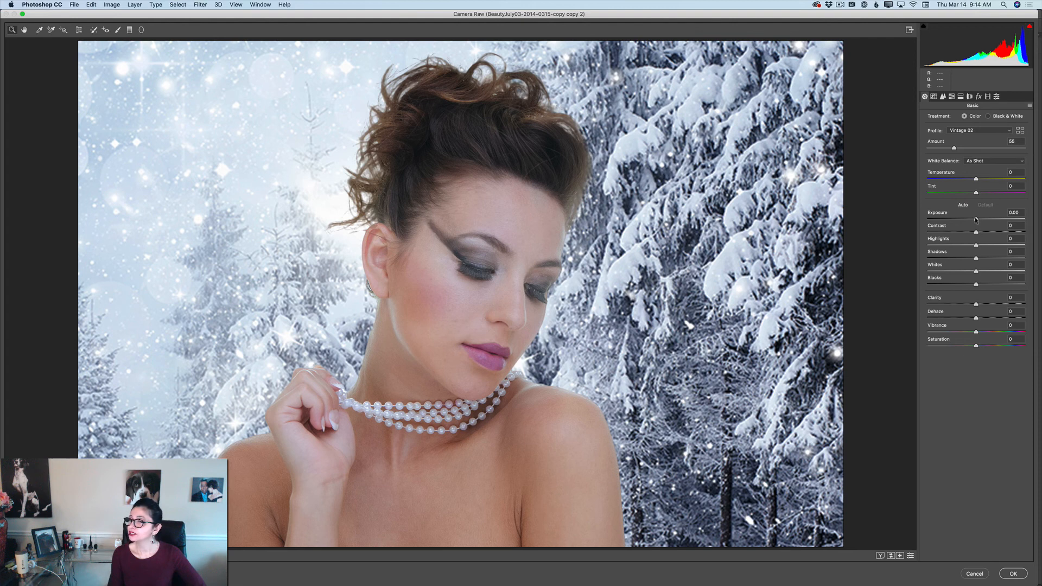
- Set Exposure to +0.20, Contrast to -5 and Highlights to -58, and apply the Camera Raw adjustments
{"action": "left_click_drag", "start_coordinate": [976, 219], "coordinate": [974, 233]}
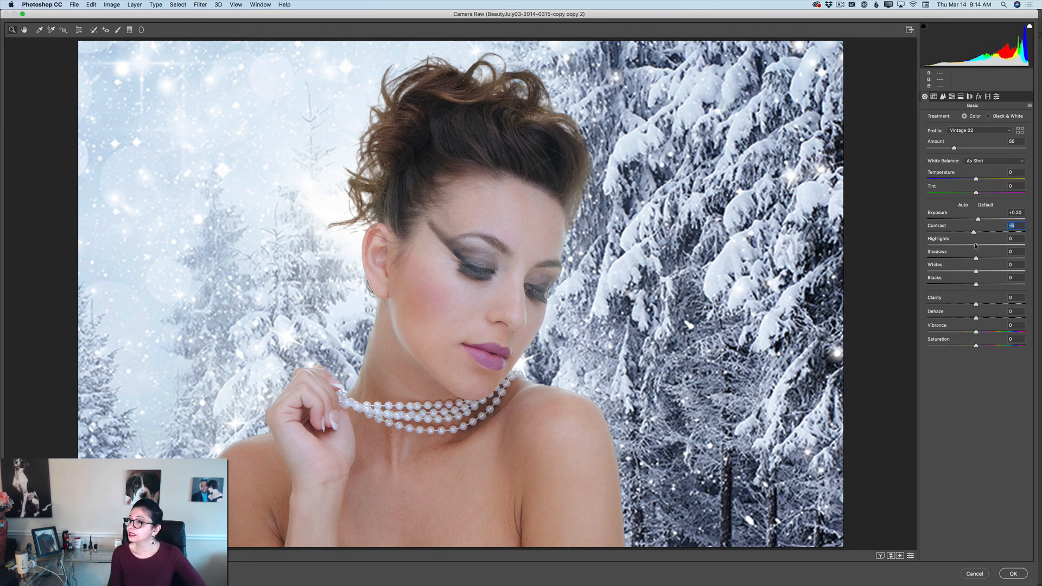
{"action": "left_click_drag", "start_coordinate": [976, 246], "coordinate": [948, 245]}
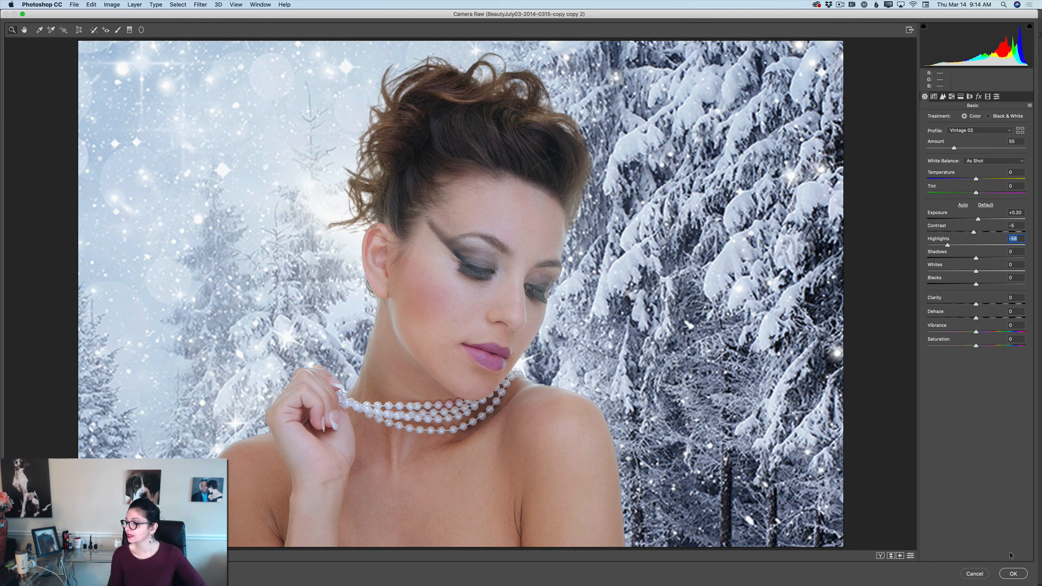
{"action": "left_click", "coordinate": [1013, 573]}
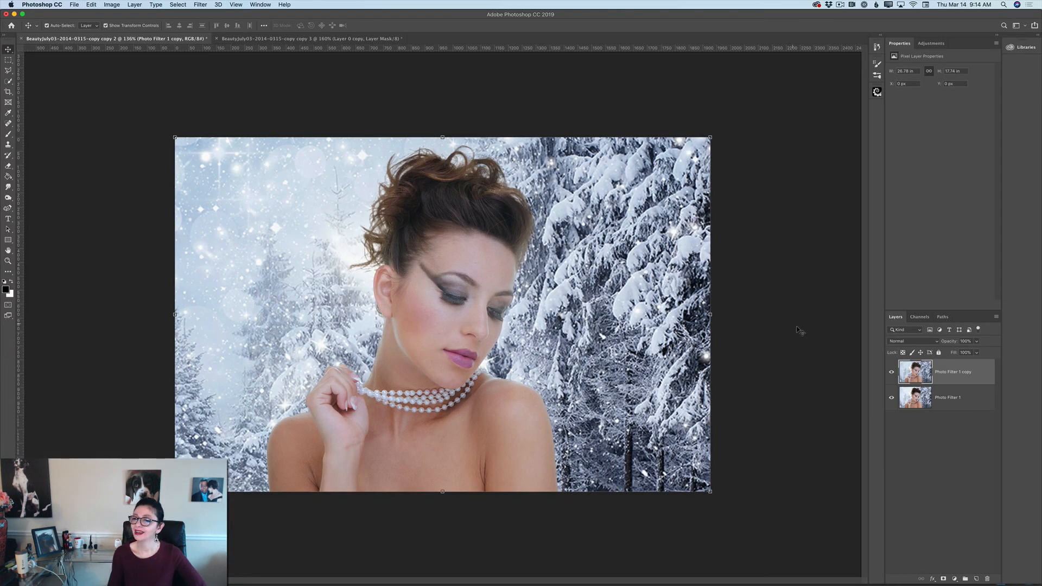
- Compare the composite before and after the Camera Raw adjustments by toggling the top layer's visibility, leaving it shown
{"action": "left_click", "coordinate": [891, 373]}
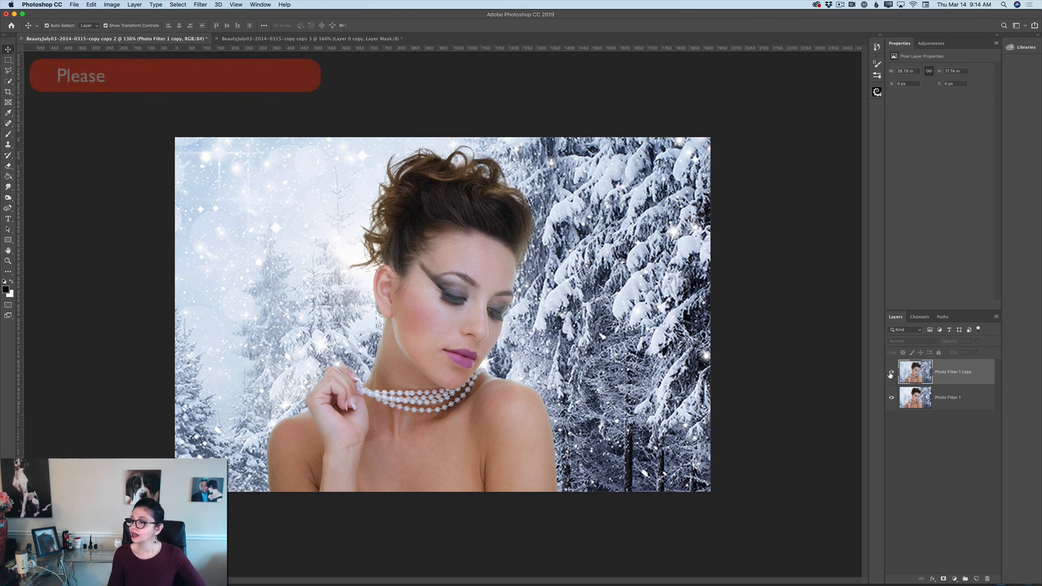
{"action": "left_click", "coordinate": [892, 373]}
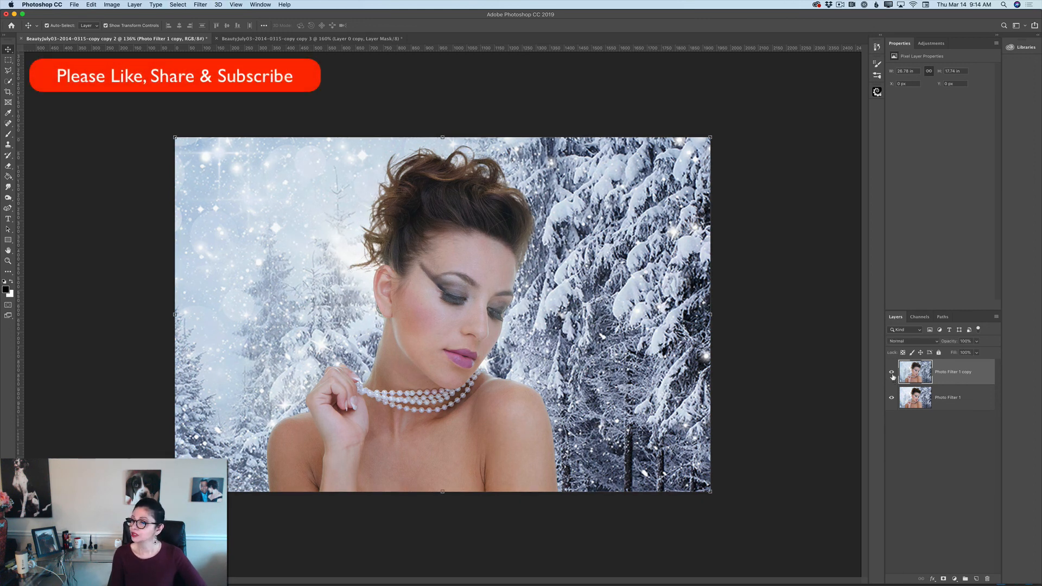
{"action": "left_click", "coordinate": [892, 375]}
{"action": "left_click", "coordinate": [891, 375]}
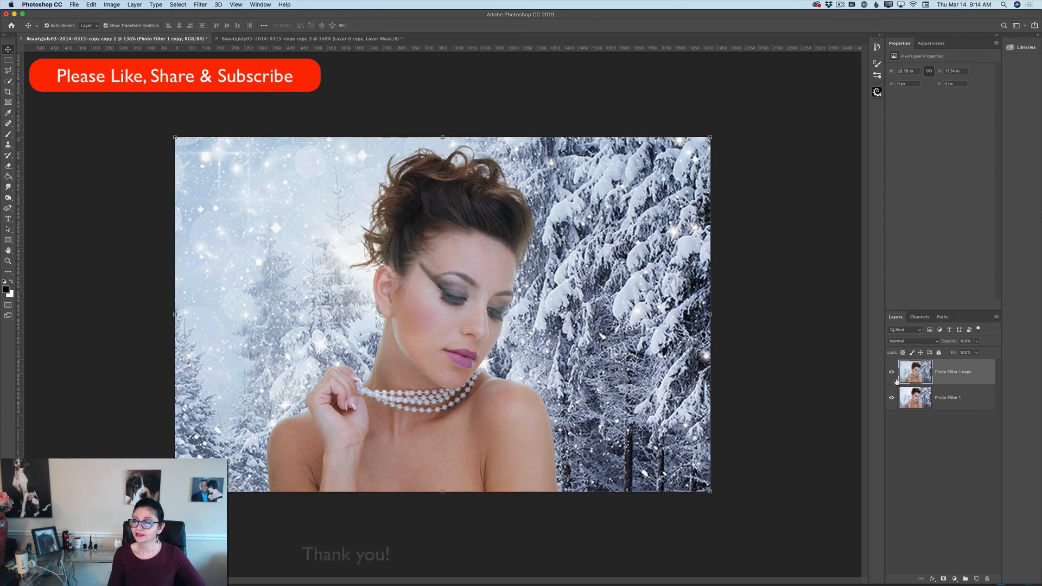